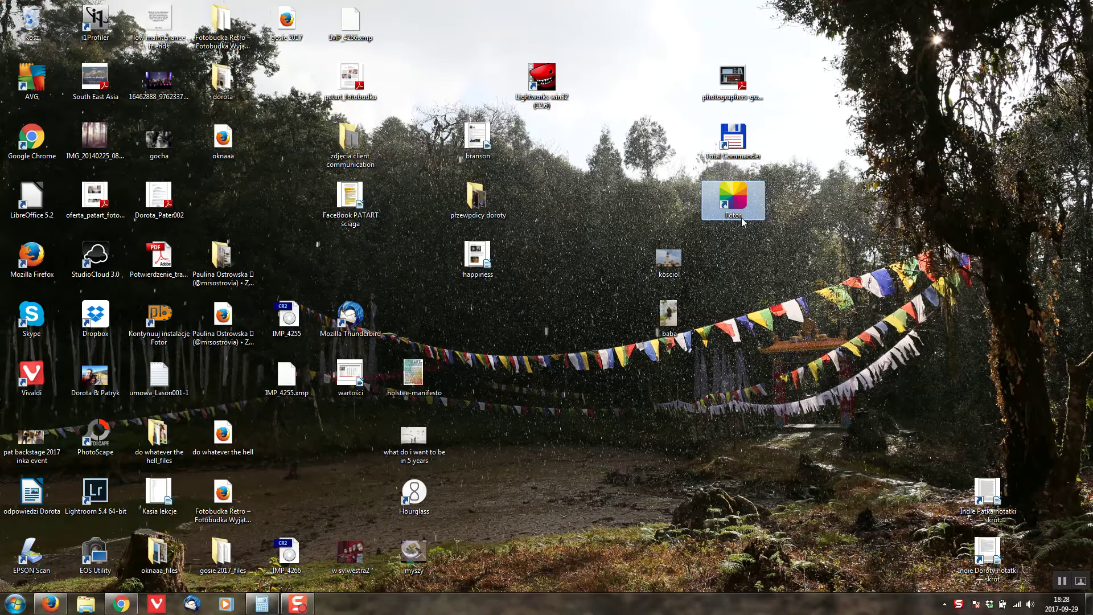
- Launch Fotor, enter the photo editing mode (Edycja) and dismiss the Fotor Online promotion
double_click(740, 203)
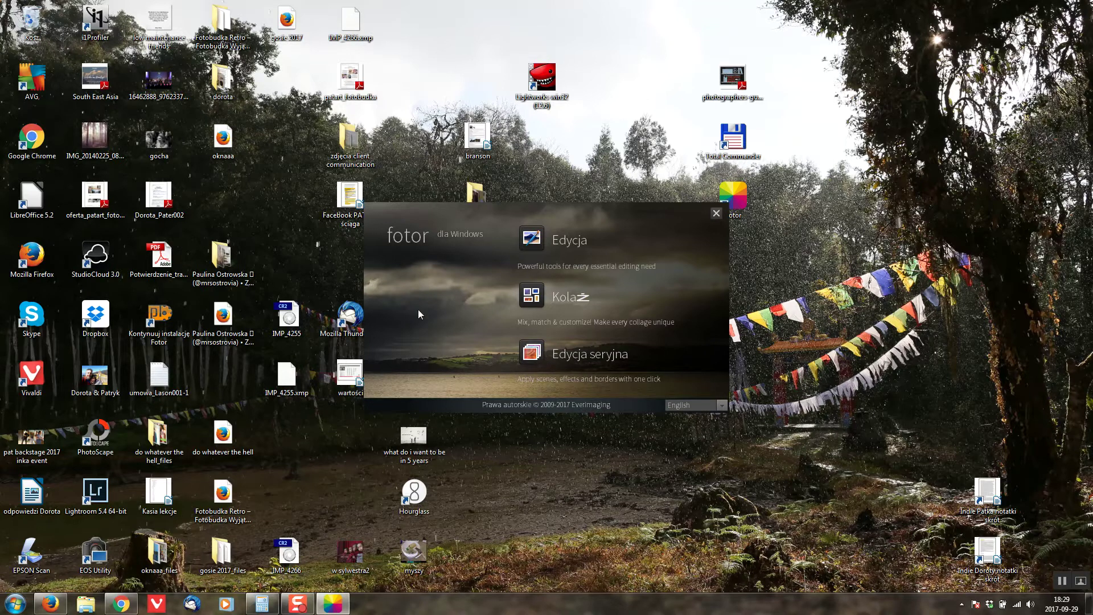
click(533, 242)
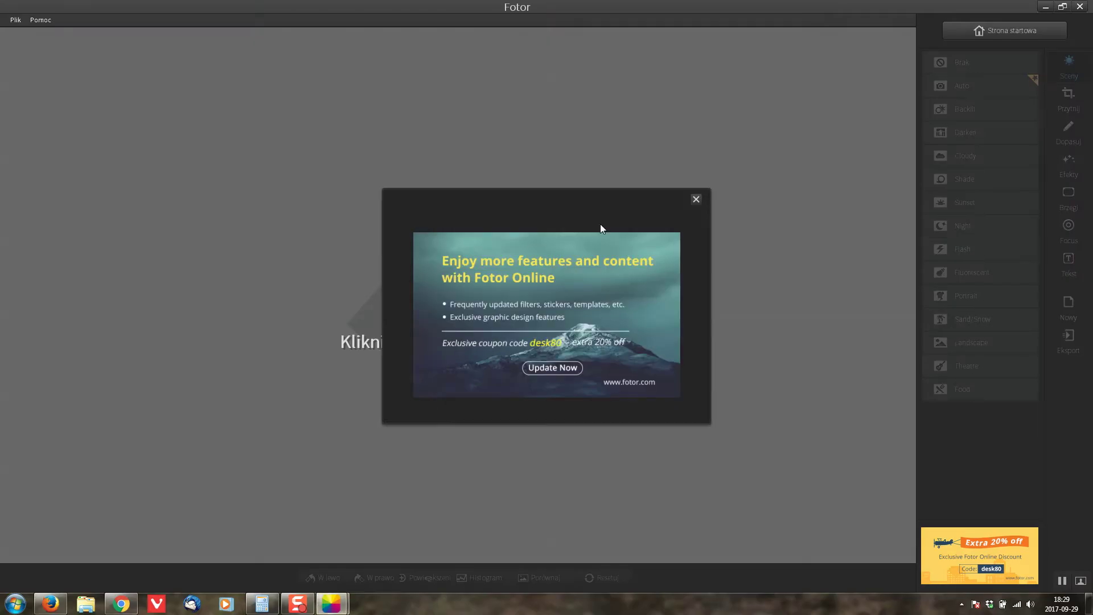
click(696, 199)
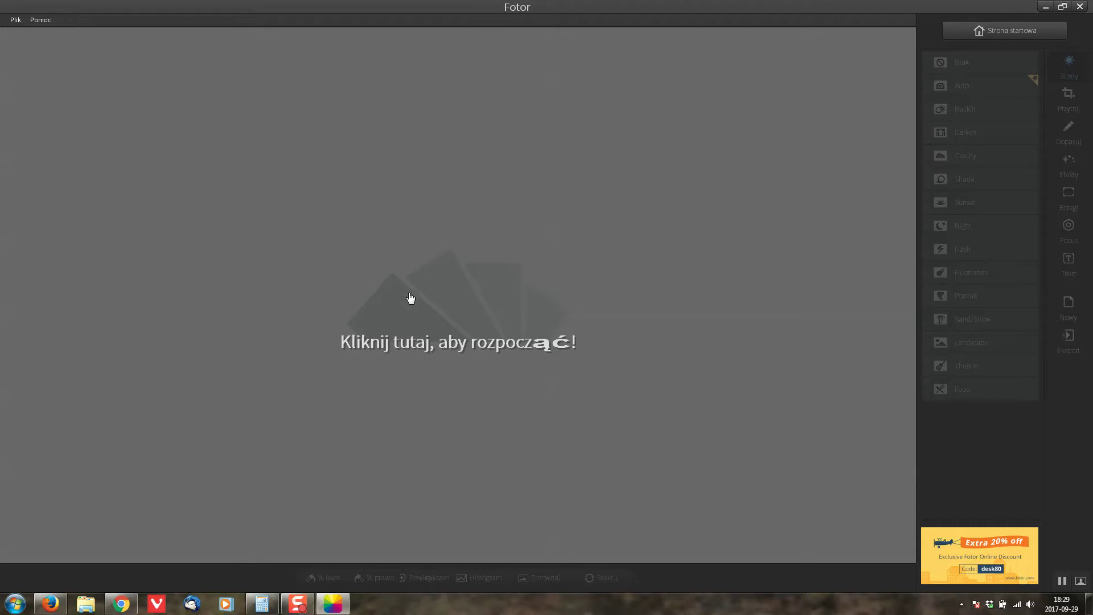
- Open the image kosciol from the desktop folder for editing
click(469, 346)
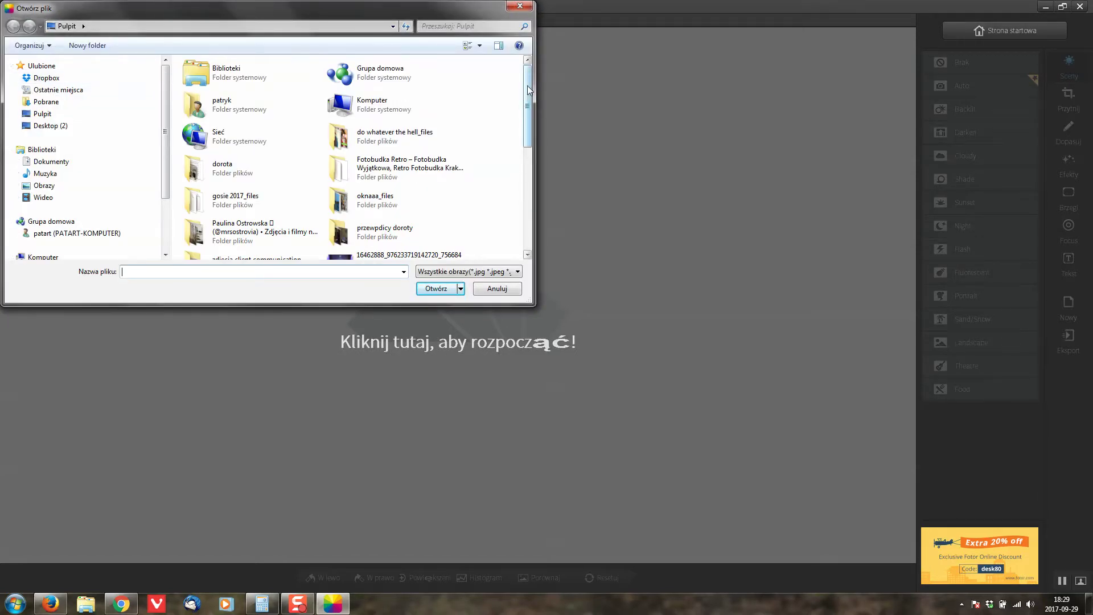
drag(527, 86, 534, 101)
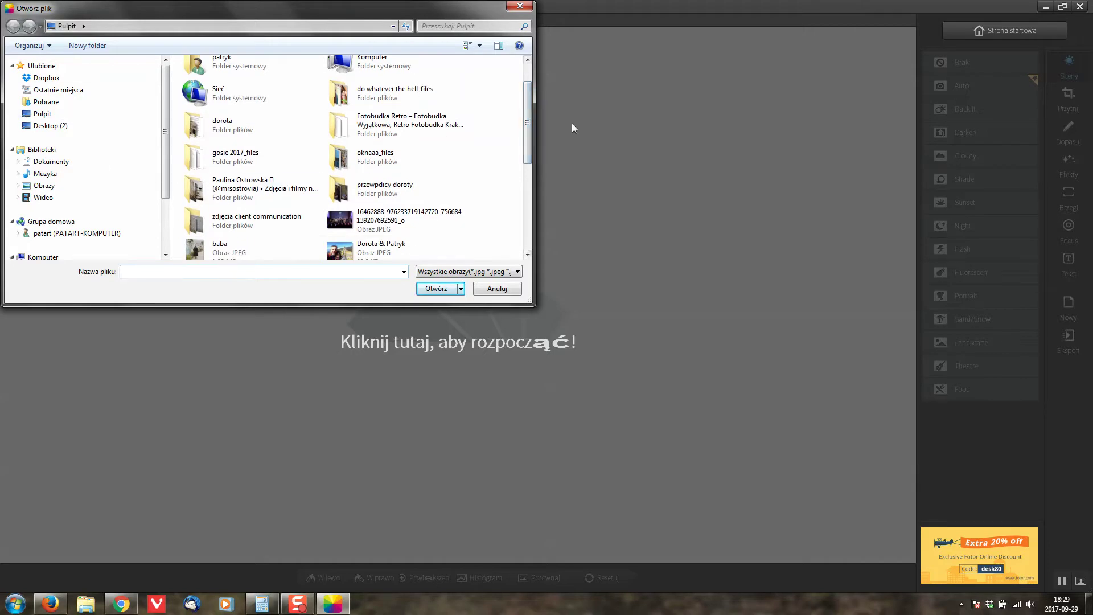
mouse_move(528, 128)
mouse_down()
mouse_move(528, 169)
mouse_move(528, 106)
mouse_up()
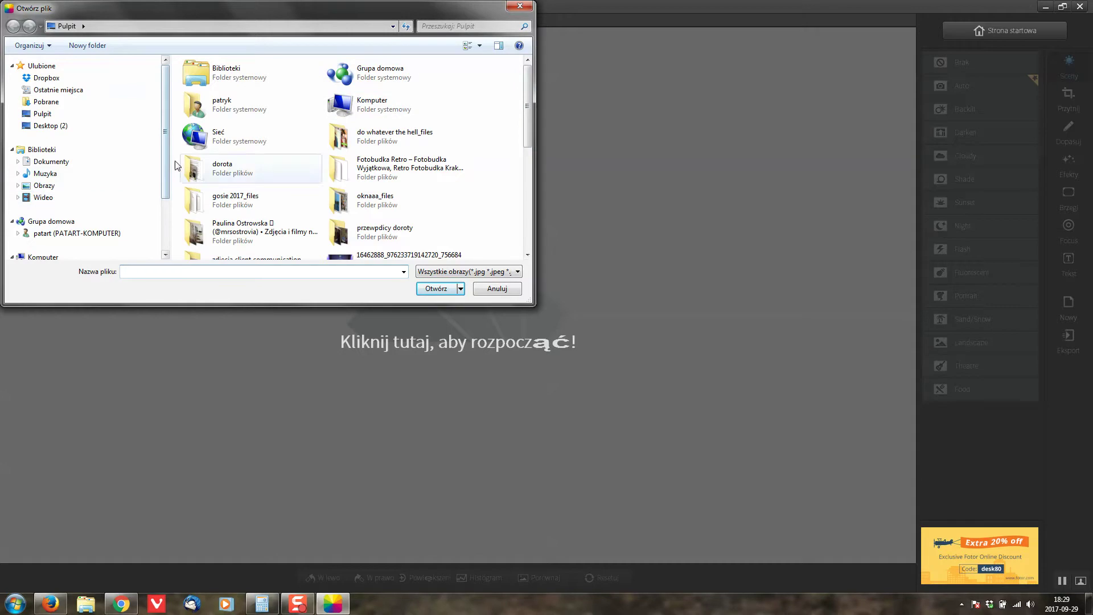
drag(168, 173, 160, 197)
drag(531, 118, 534, 229)
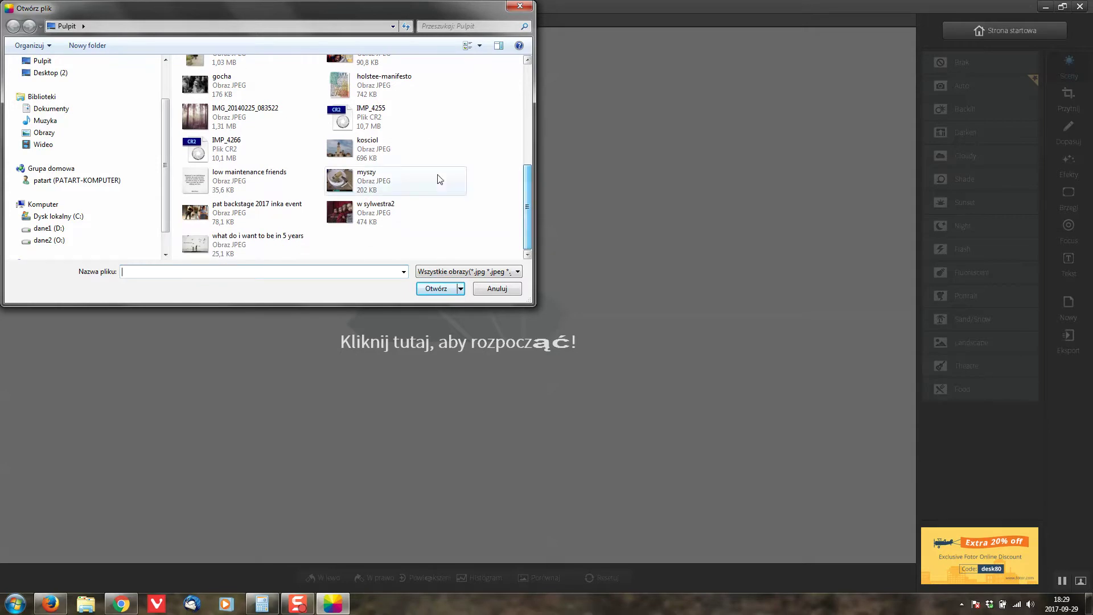
click(388, 153)
click(459, 289)
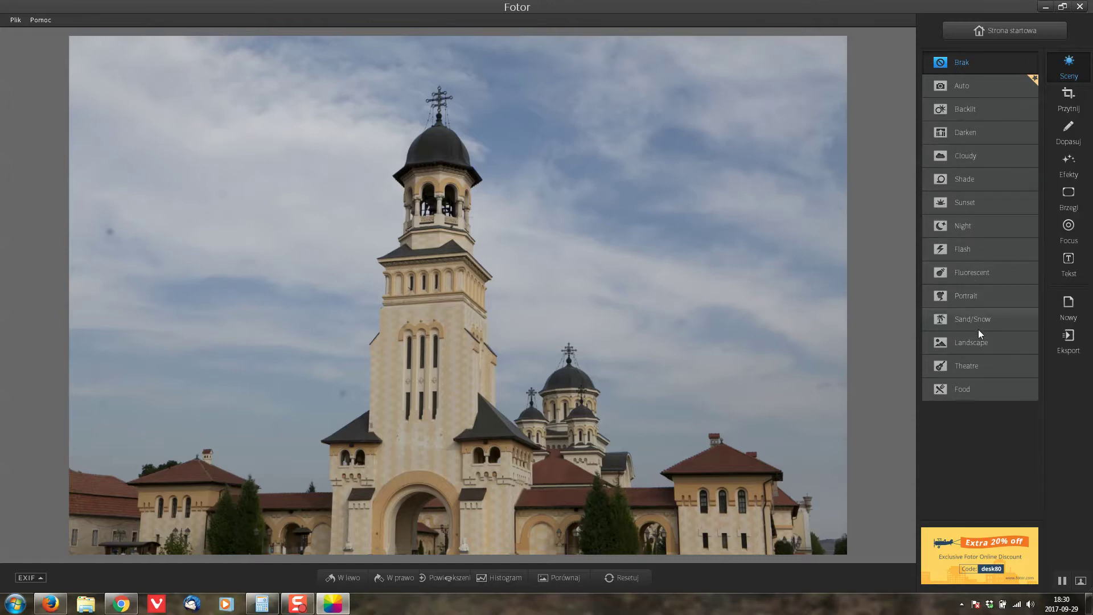
- Crop the church photo with a freeform frame, trimming a little off all four sides, to about 3440 by 2419 pixels
click(1068, 98)
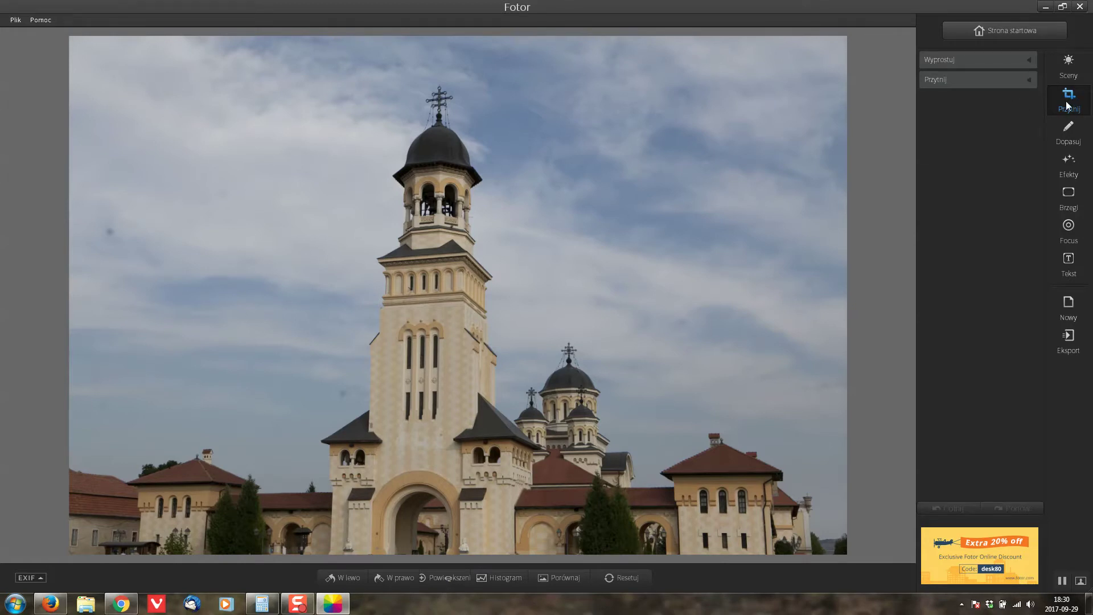
click(1029, 81)
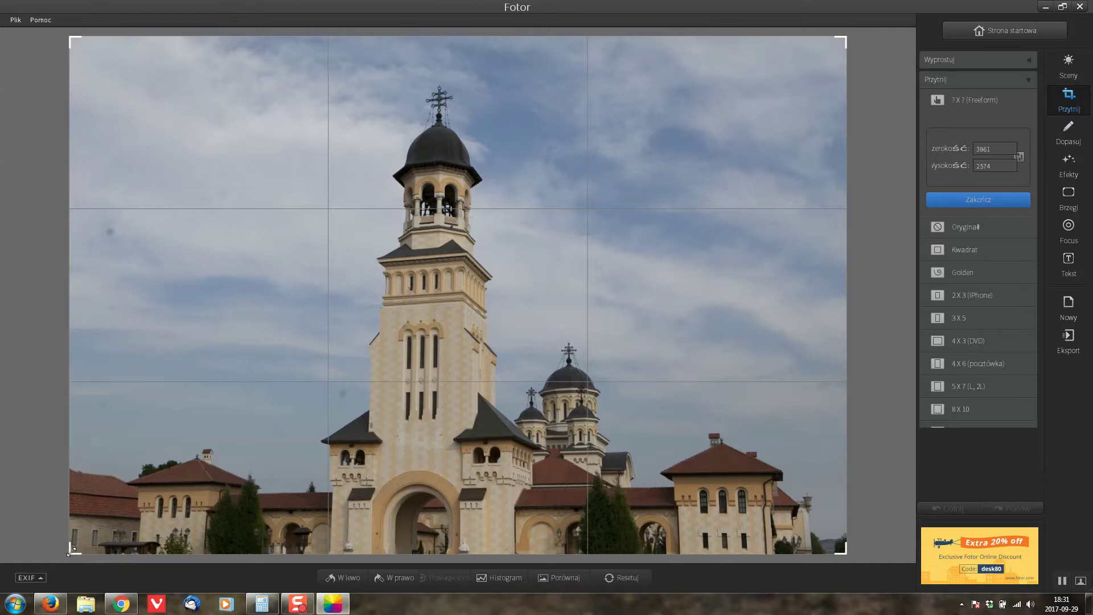
drag(72, 551, 123, 535)
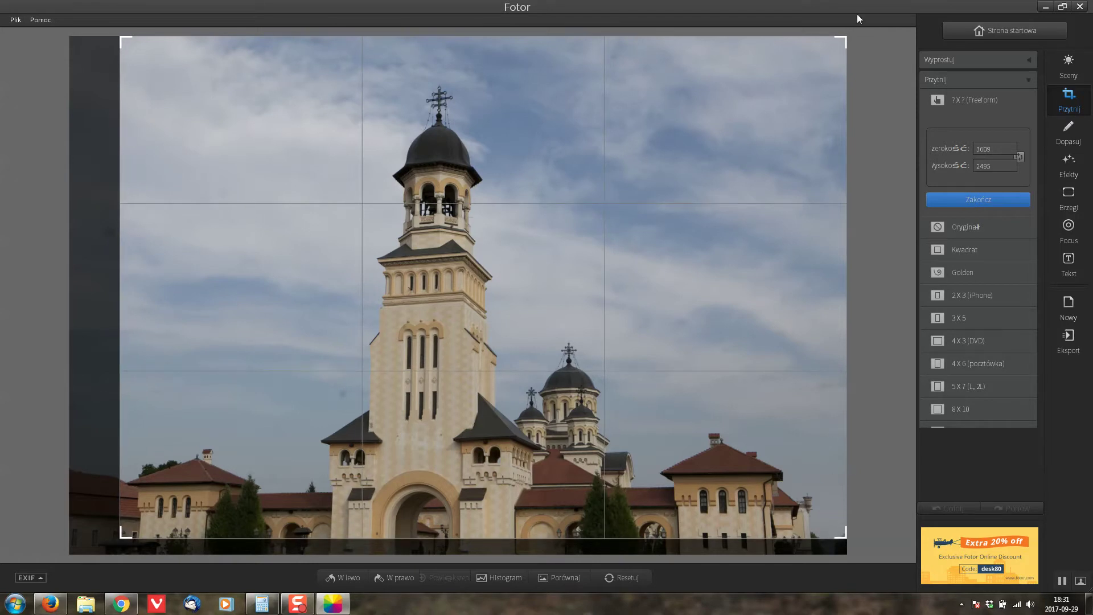
mouse_move(846, 38)
mouse_down()
mouse_move(812, 58)
mouse_move(833, 48)
mouse_up()
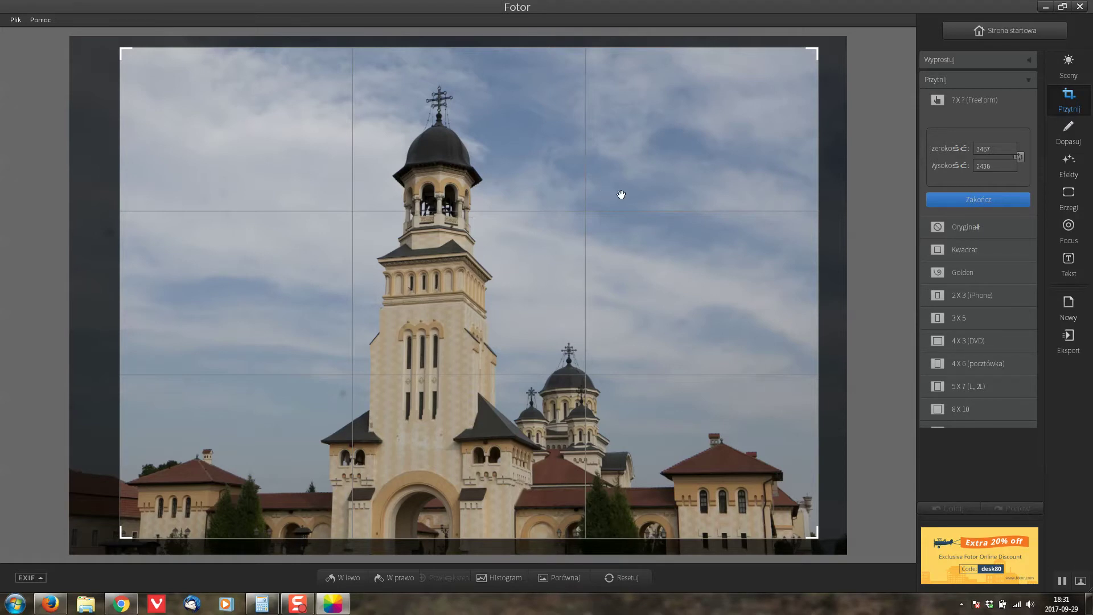
click(975, 200)
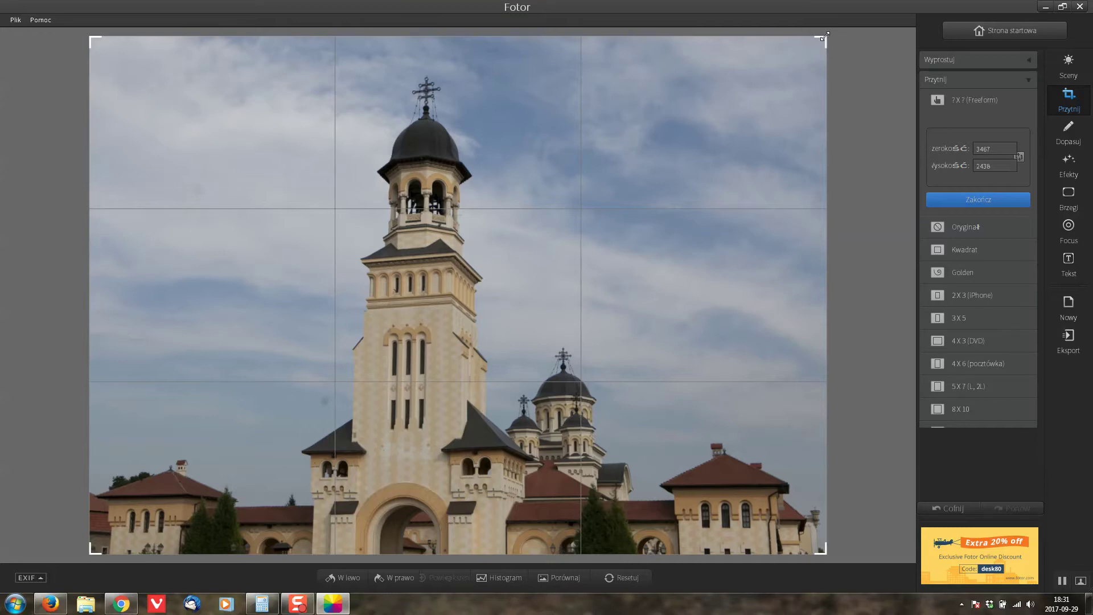
mouse_move(824, 36)
mouse_down()
mouse_move(829, 59)
mouse_move(804, 54)
mouse_move(823, 39)
mouse_up()
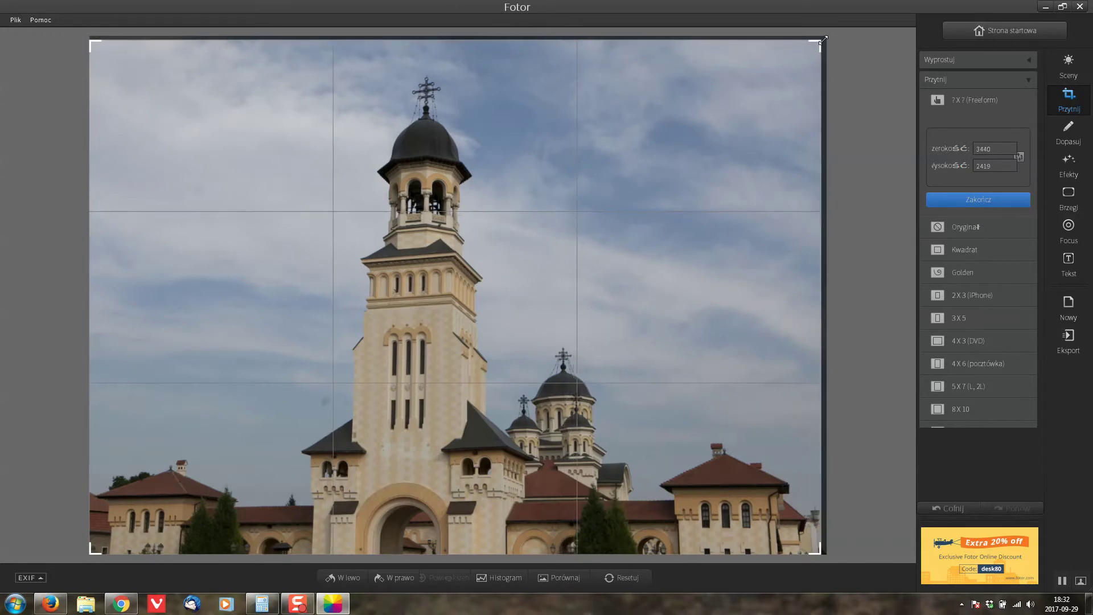
click(979, 200)
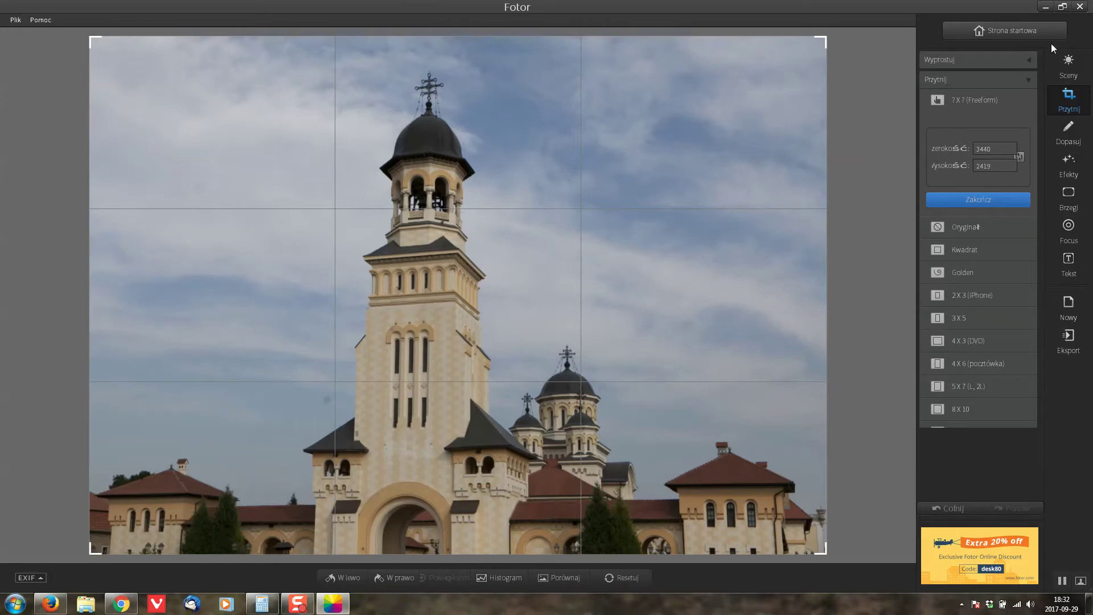
- Raise the photo's exposure moderately in the Tone adjustments
click(1070, 135)
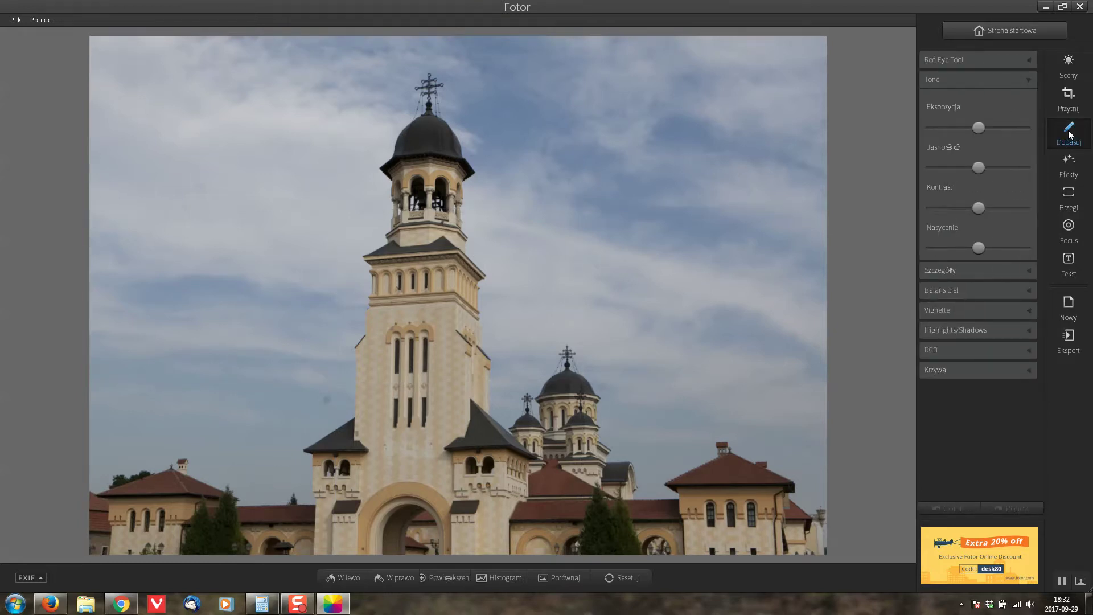
click(1028, 83)
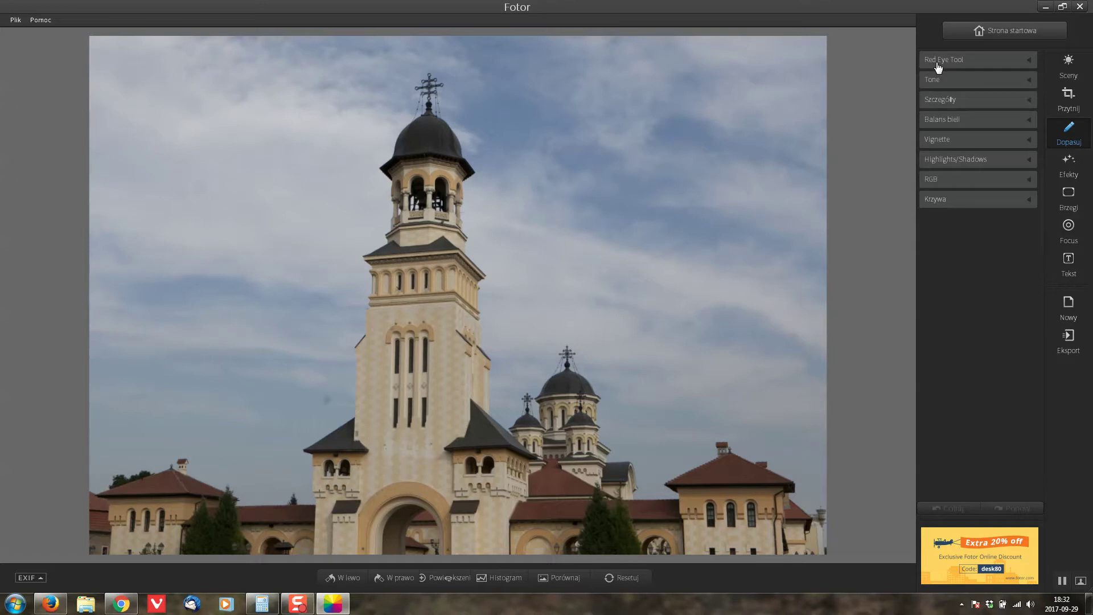
click(1029, 81)
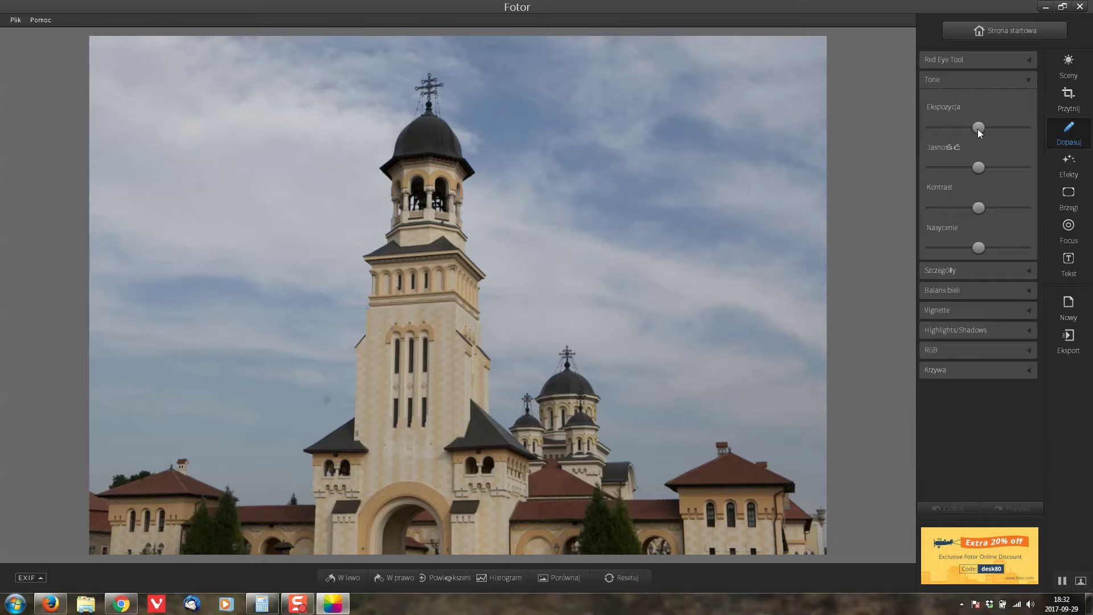
drag(984, 131, 997, 128)
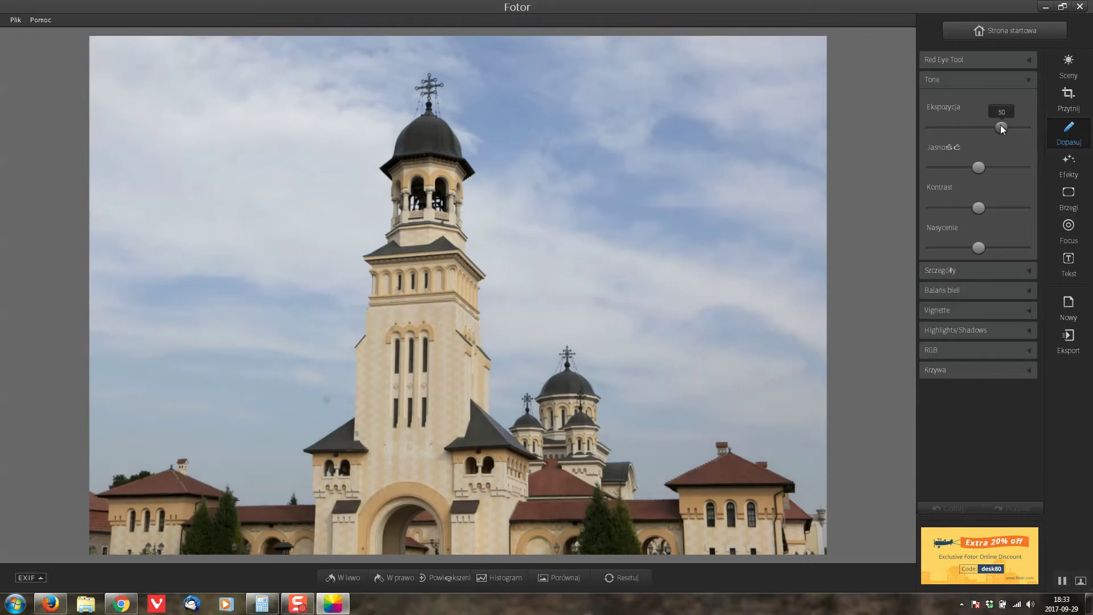
mouse_move(1007, 125)
mouse_down()
mouse_move(1017, 131)
mouse_move(989, 133)
mouse_up()
drag(996, 133, 997, 131)
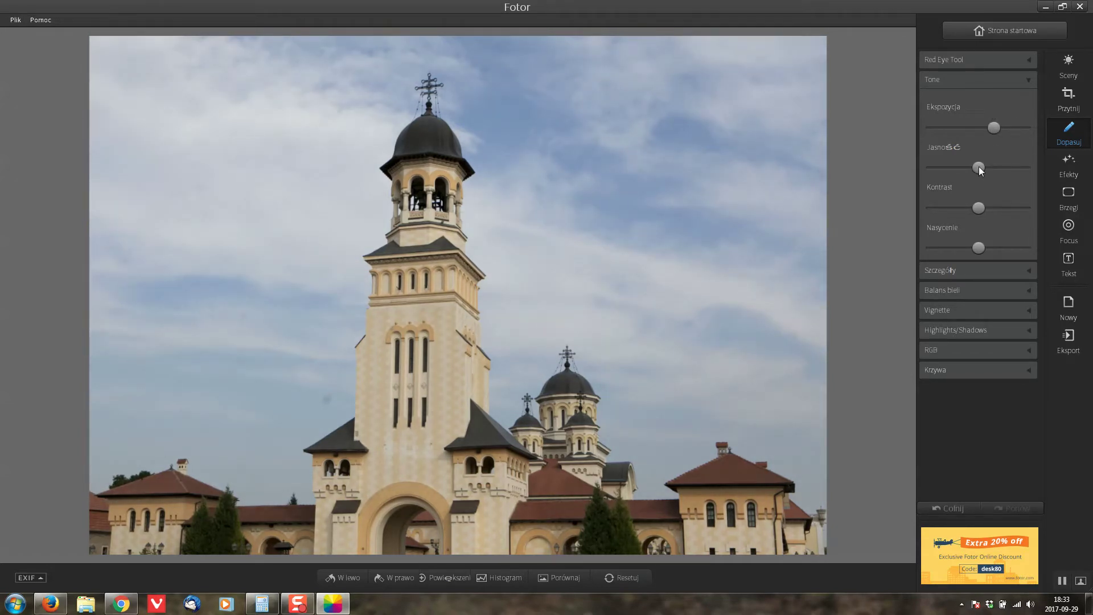
- Raise the brightness and contrast slightly and boost the saturation to about 61
drag(979, 166, 984, 167)
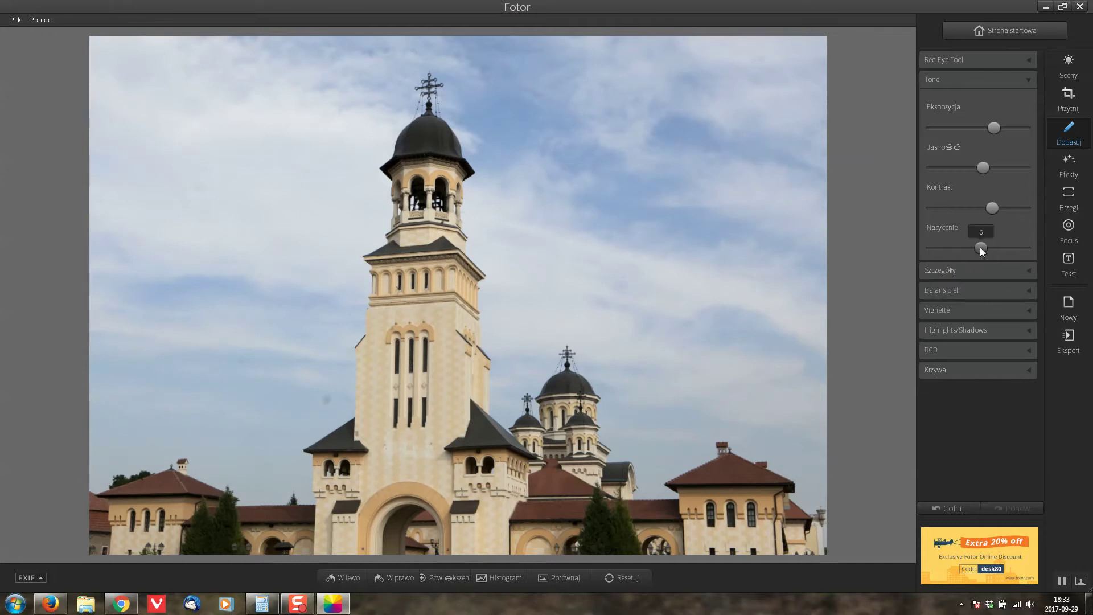
drag(980, 249, 990, 249)
drag(1012, 243, 1006, 243)
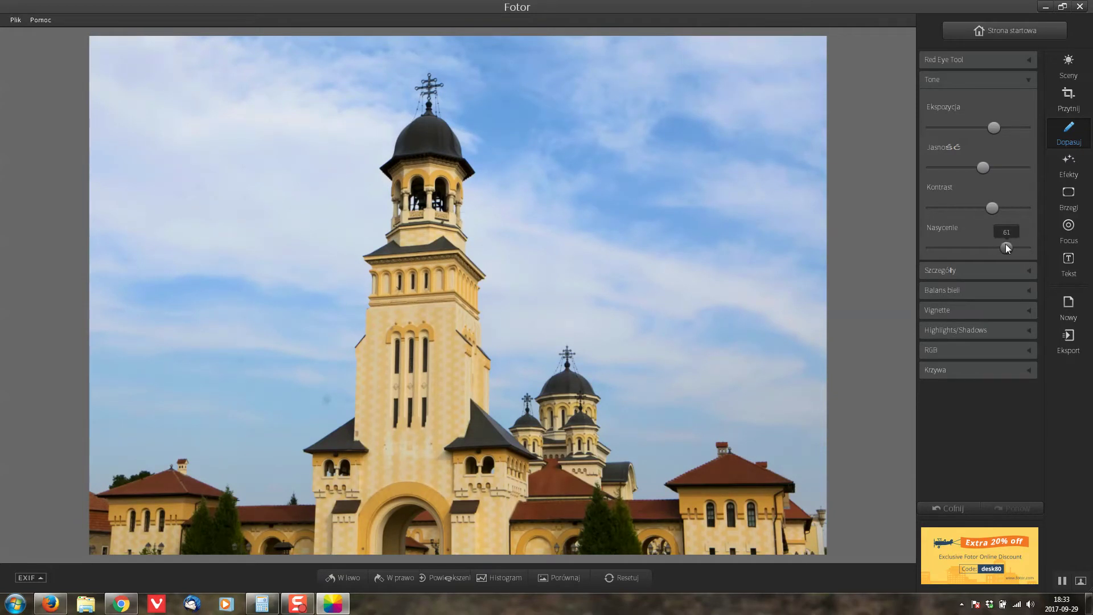
- Lower the brightness to slightly below neutral and fine-tune the saturation to finish the Tone adjustments
drag(980, 167, 974, 171)
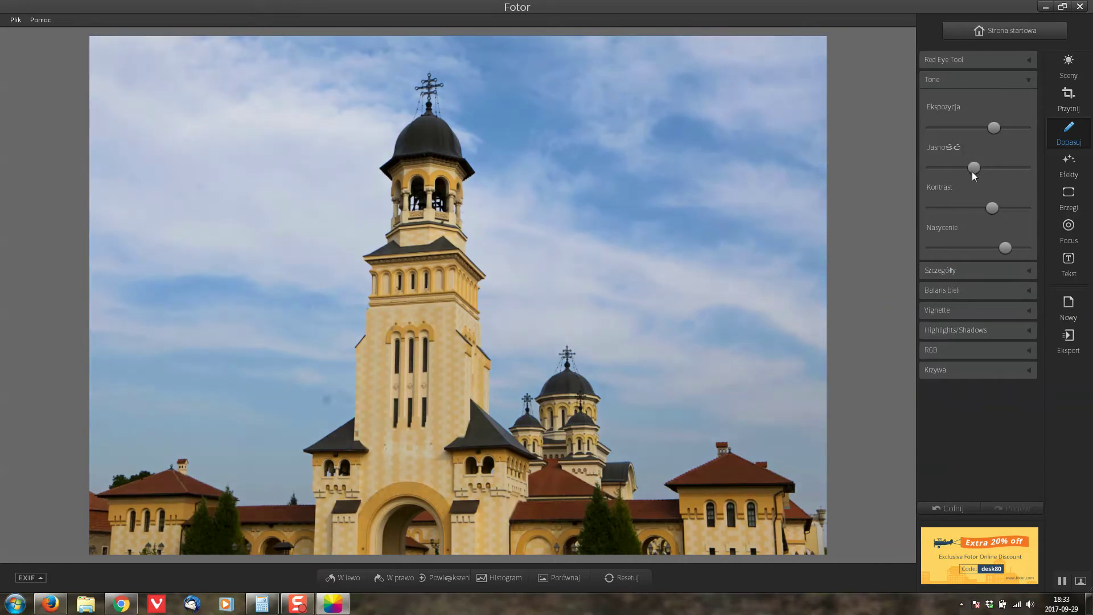
mouse_move(1005, 251)
drag(997, 250, 996, 249)
drag(1024, 248, 1004, 250)
click(1028, 83)
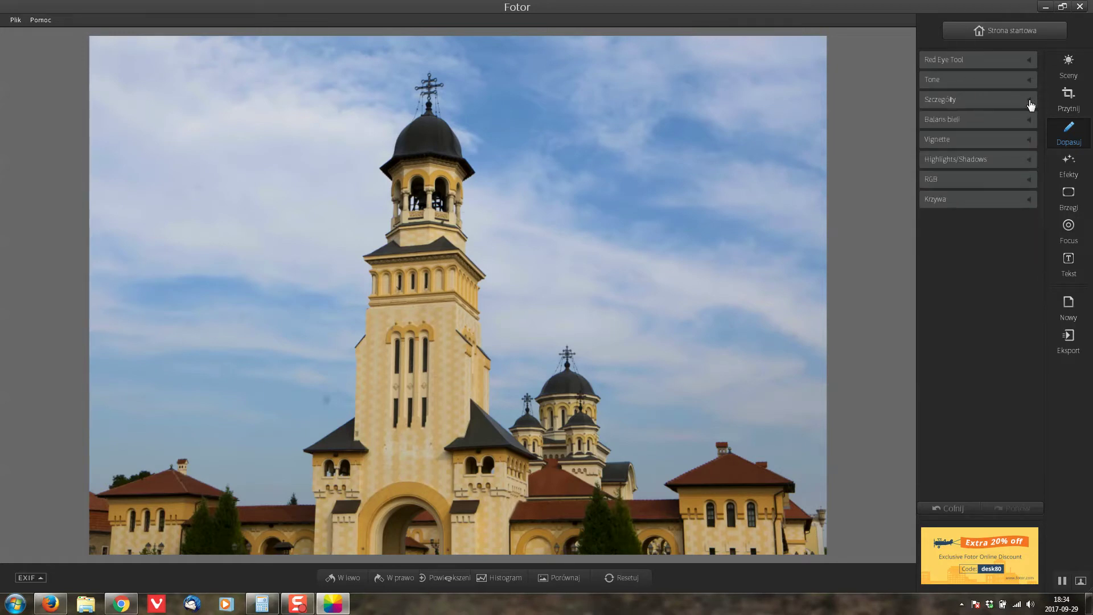
- Sharpen the photo slightly in the detail adjustments (Szczegóły)
click(1030, 104)
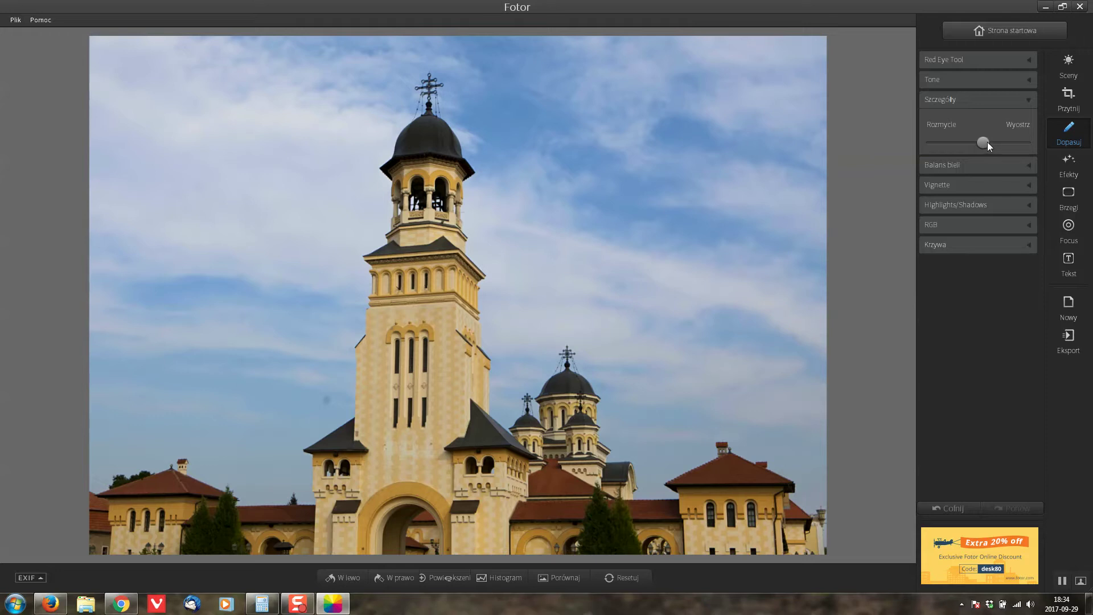
mouse_move(987, 146)
mouse_down()
mouse_move(1024, 147)
mouse_move(989, 148)
mouse_up()
click(1028, 104)
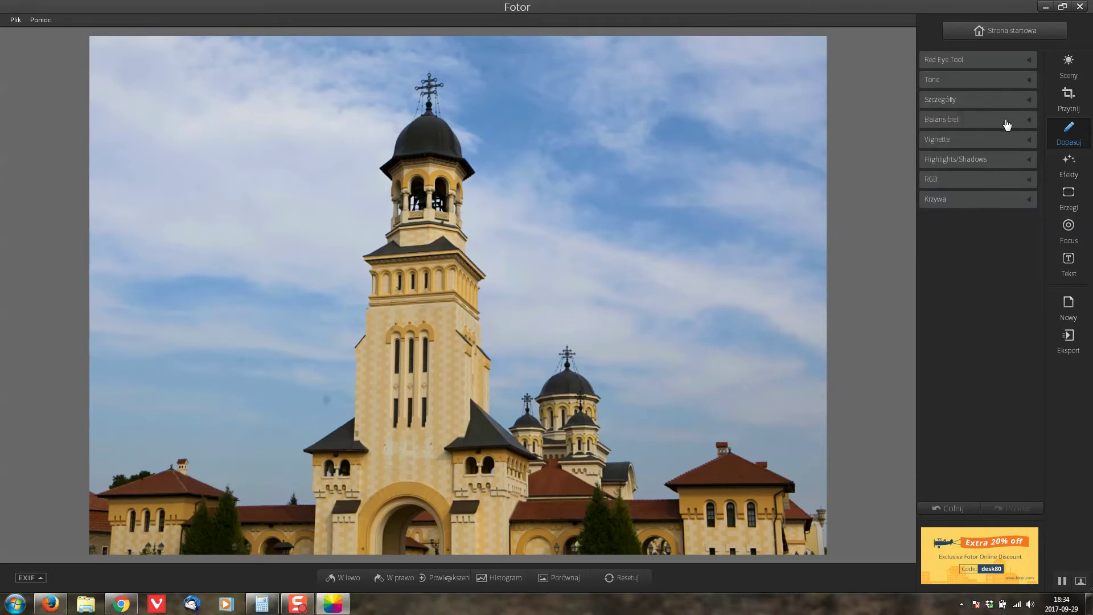
- Fine-tune the photo's white balance by shifting the color temperature slightly
click(1027, 121)
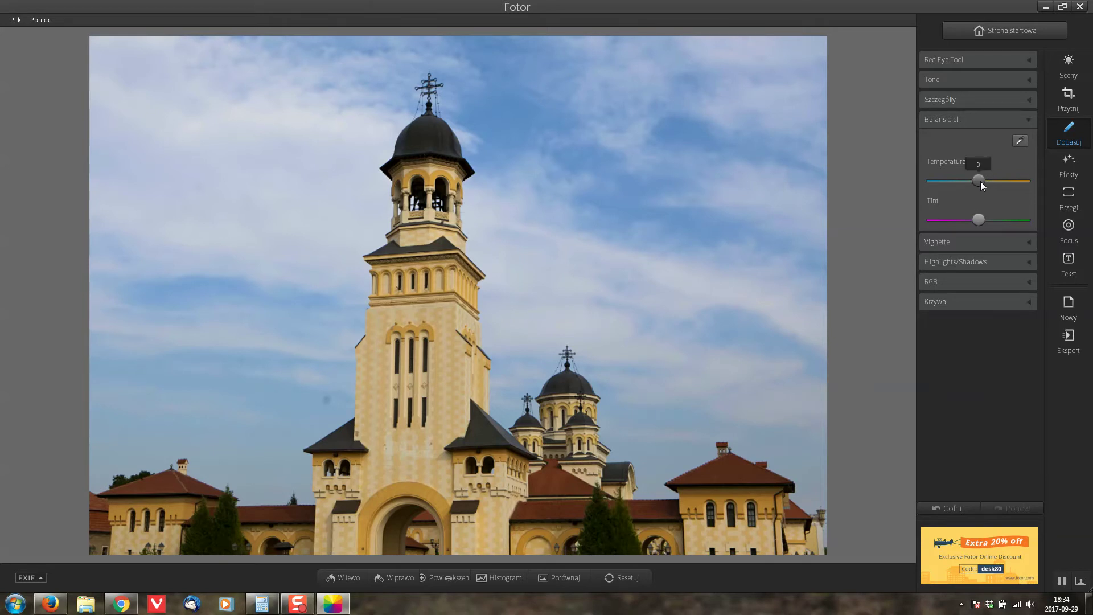
drag(1001, 181, 974, 182)
click(1030, 125)
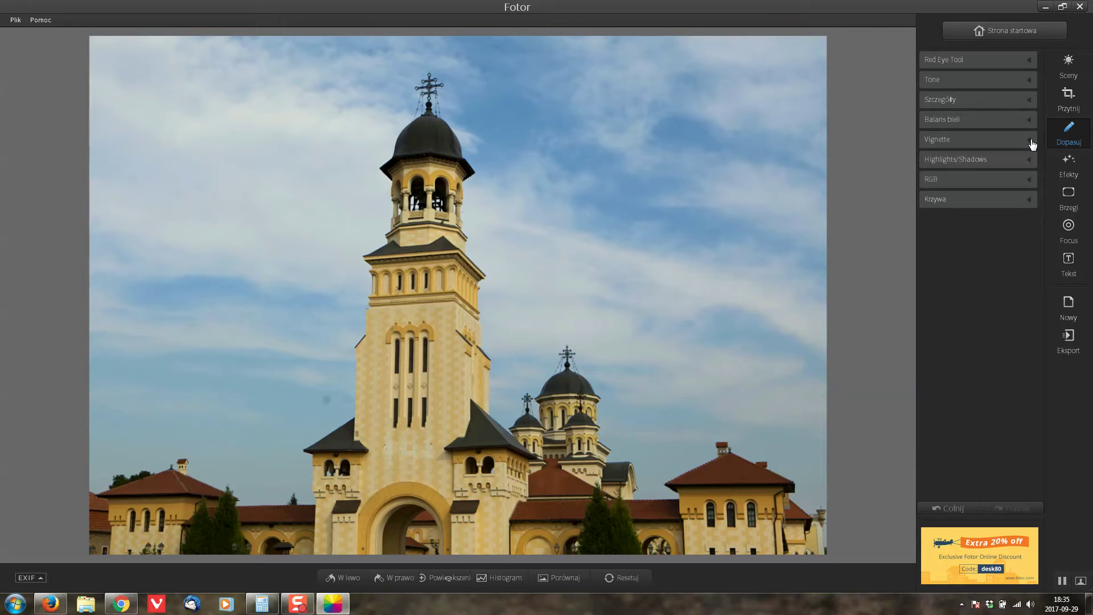
- Add a faint black vignette at low intensity to the photo
click(1032, 142)
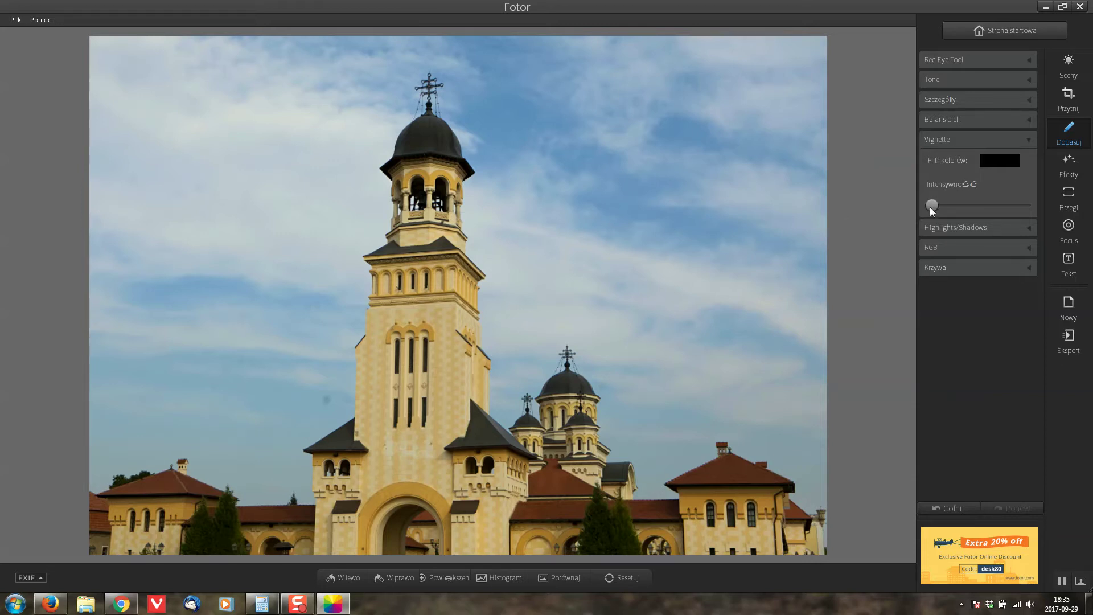
mouse_move(934, 209)
mouse_down()
mouse_move(1032, 202)
mouse_move(941, 224)
mouse_up()
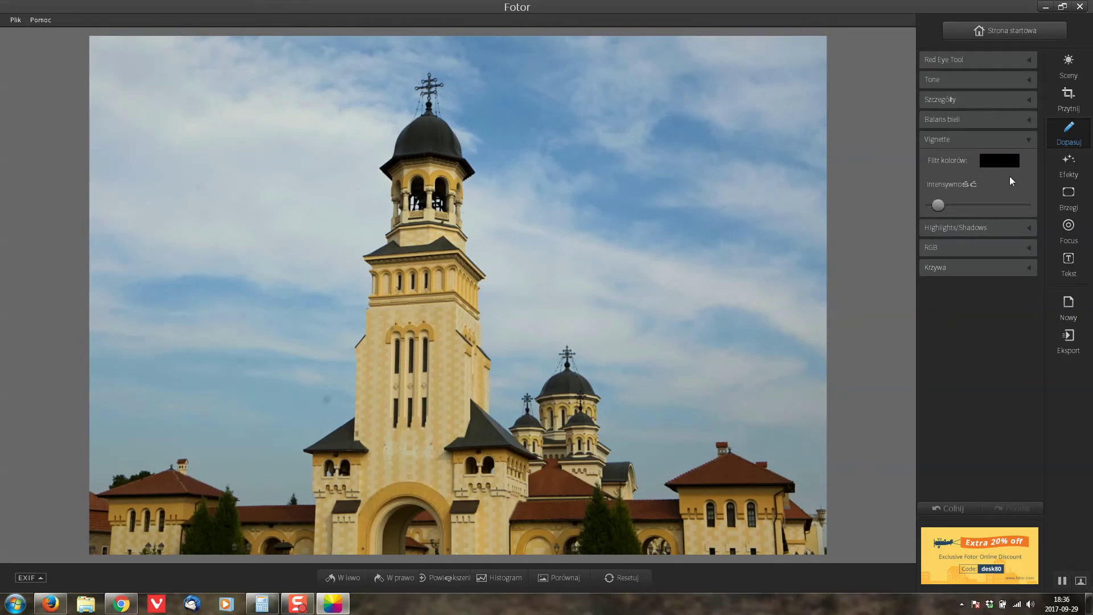
click(1031, 142)
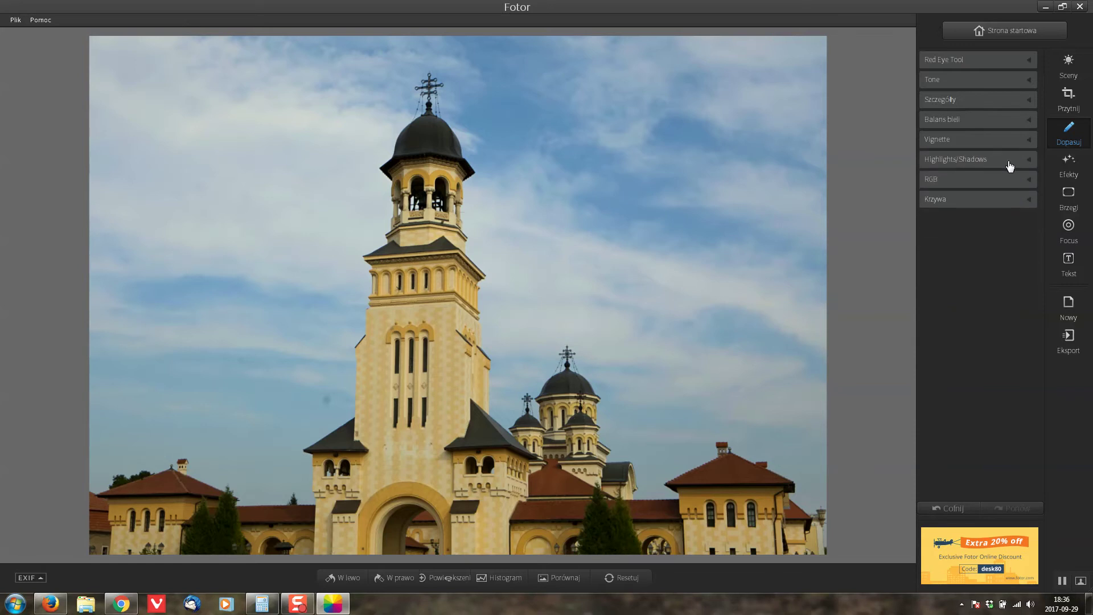
- Fine-tune the highlights close to neutral and set the shadows to about 12
click(1031, 163)
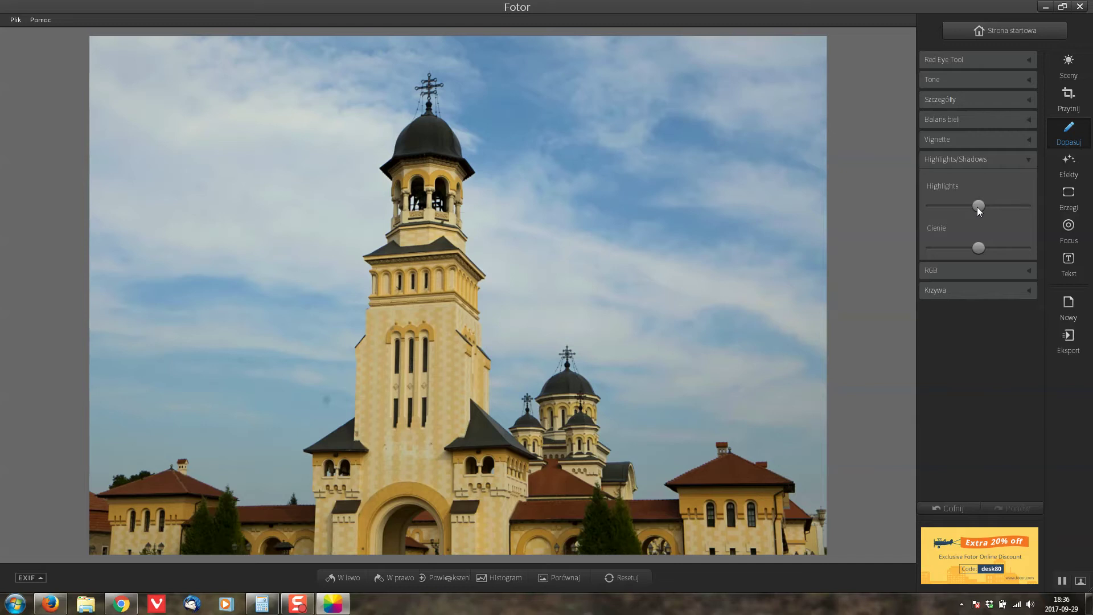
drag(992, 206, 971, 214)
mouse_move(979, 248)
drag(983, 251, 939, 254)
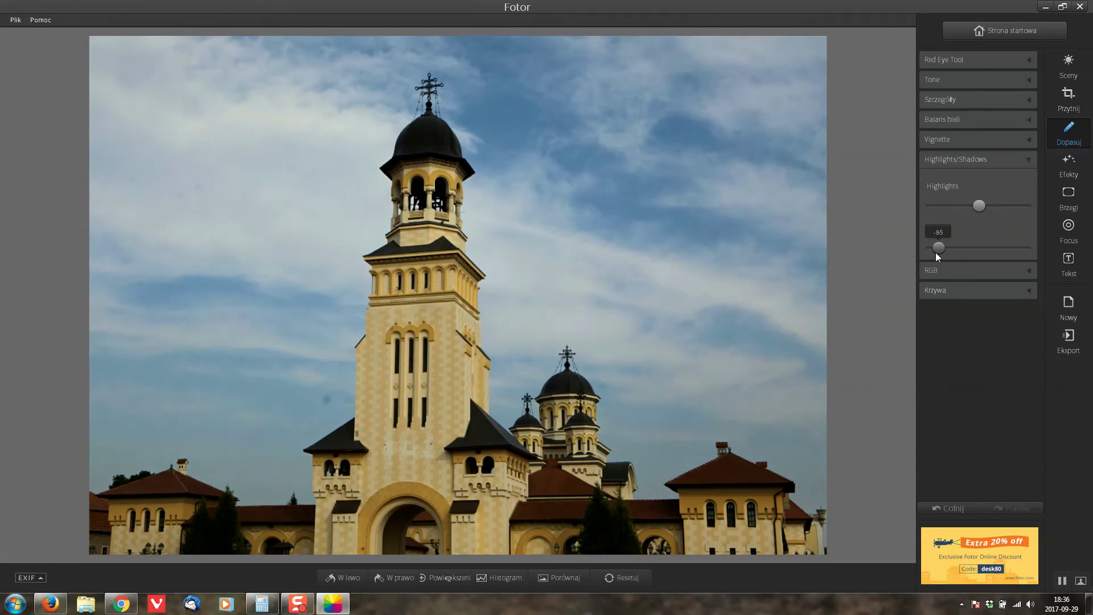
drag(954, 255, 988, 254)
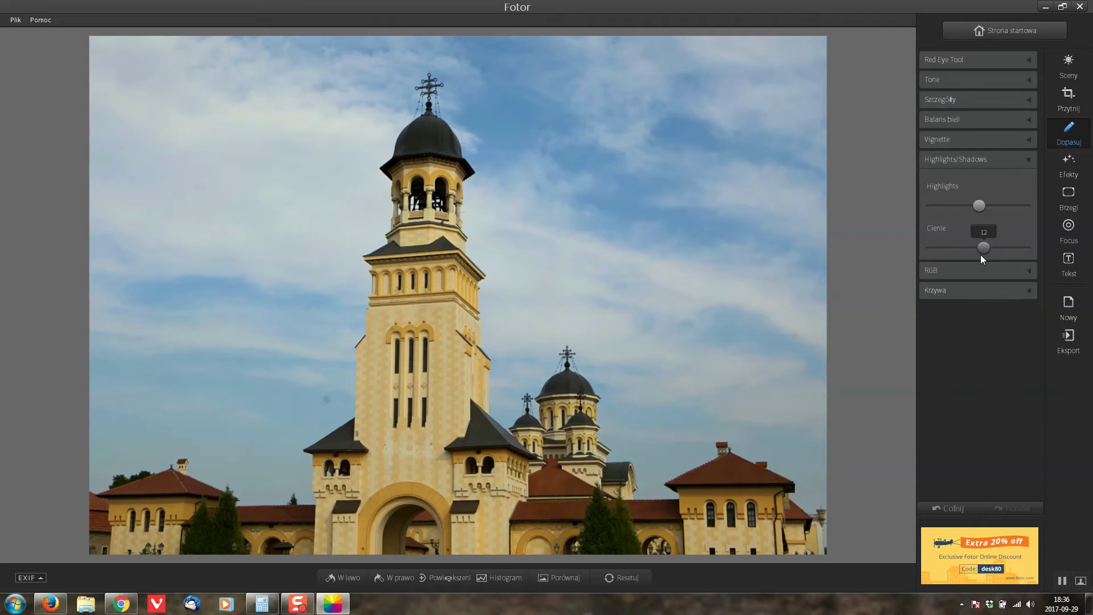
click(1027, 160)
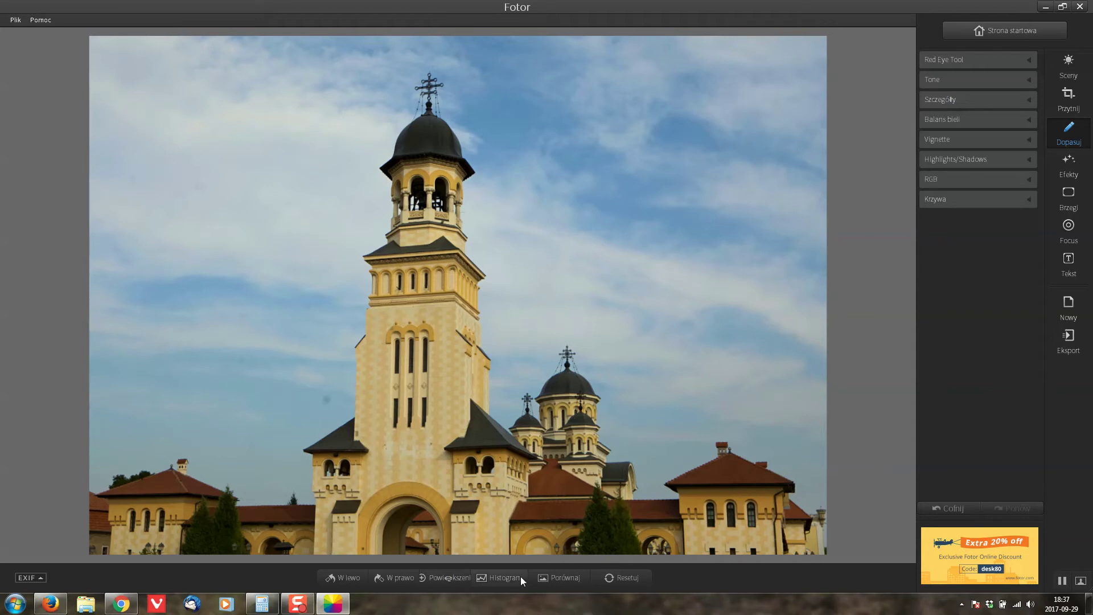
- Compare the edited church photo with its original version several times (Porównaj)
click(558, 579)
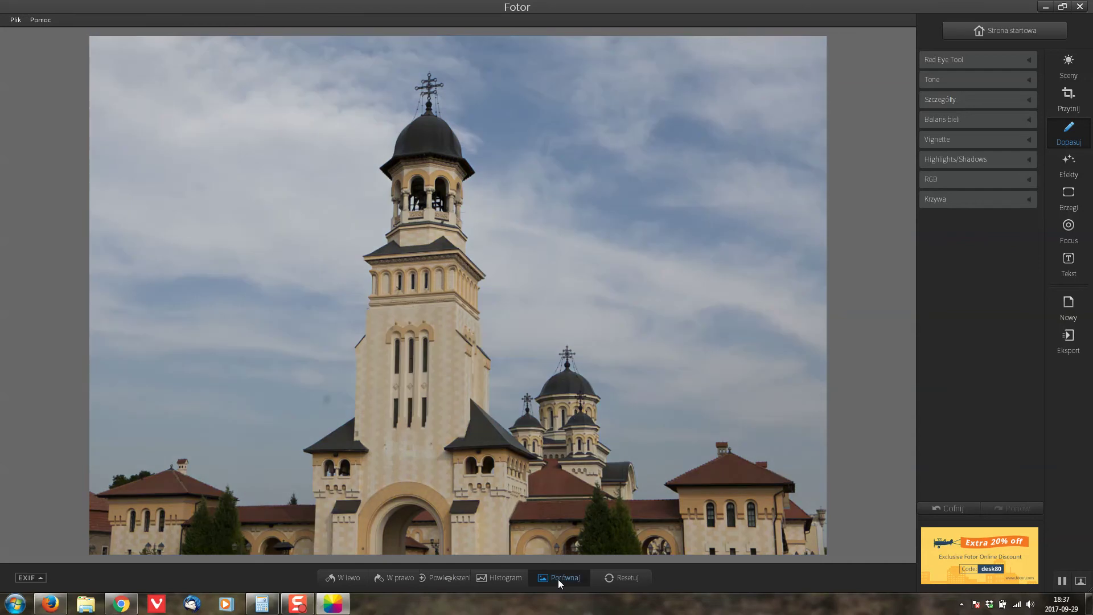
click(558, 579)
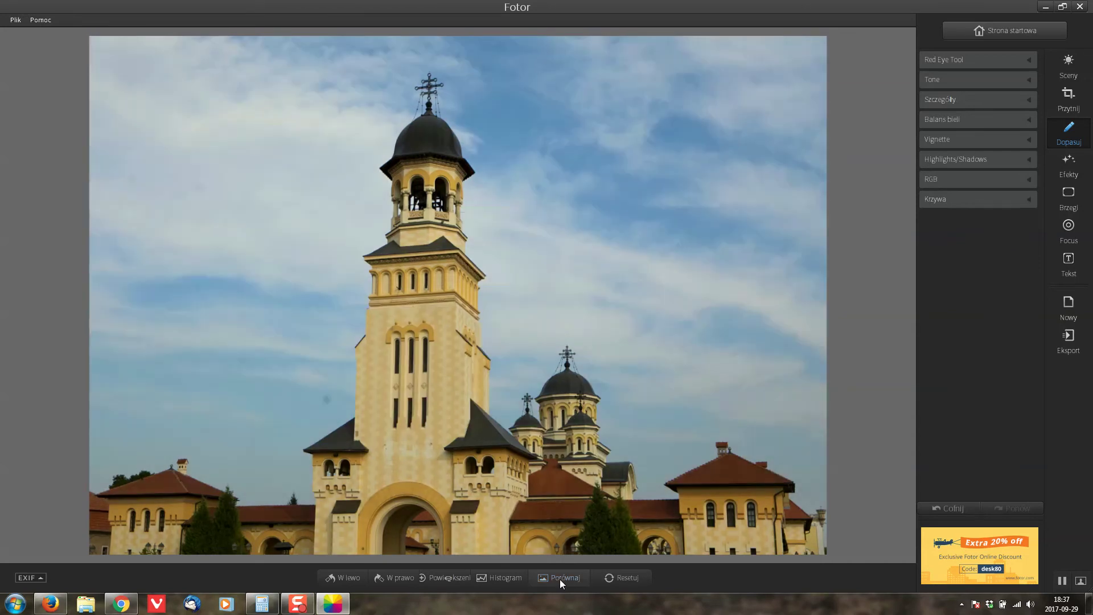
click(559, 579)
click(559, 579)
click(559, 579)
click(559, 579)
click(559, 579)
click(559, 579)
click(559, 579)
click(559, 579)
click(559, 579)
click(559, 578)
- Open the effects collection (Efekty) and look through the Mono presets
click(1073, 172)
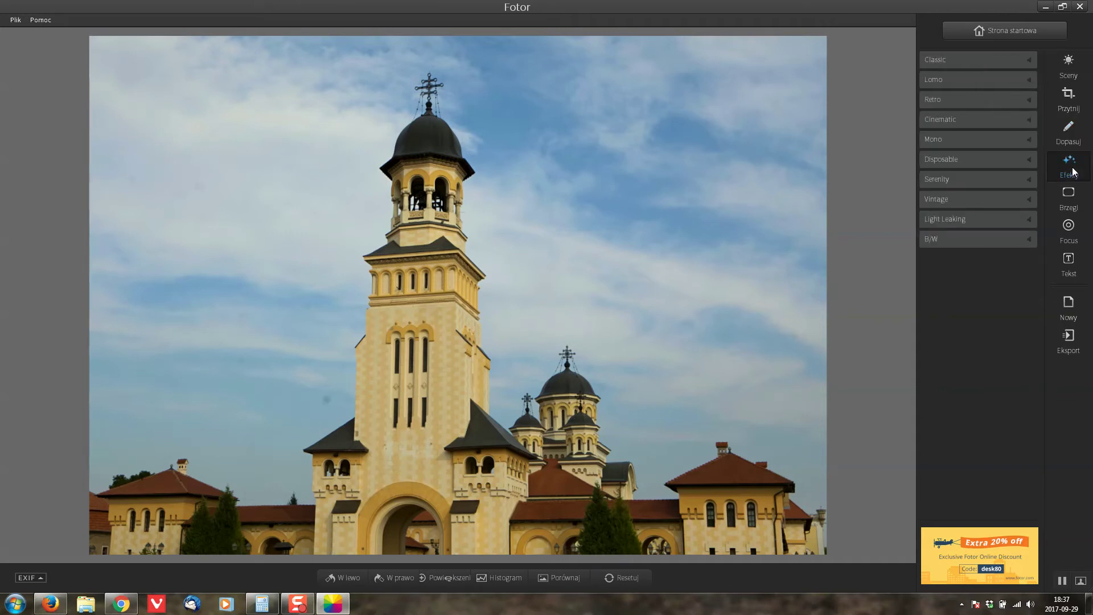
click(1028, 139)
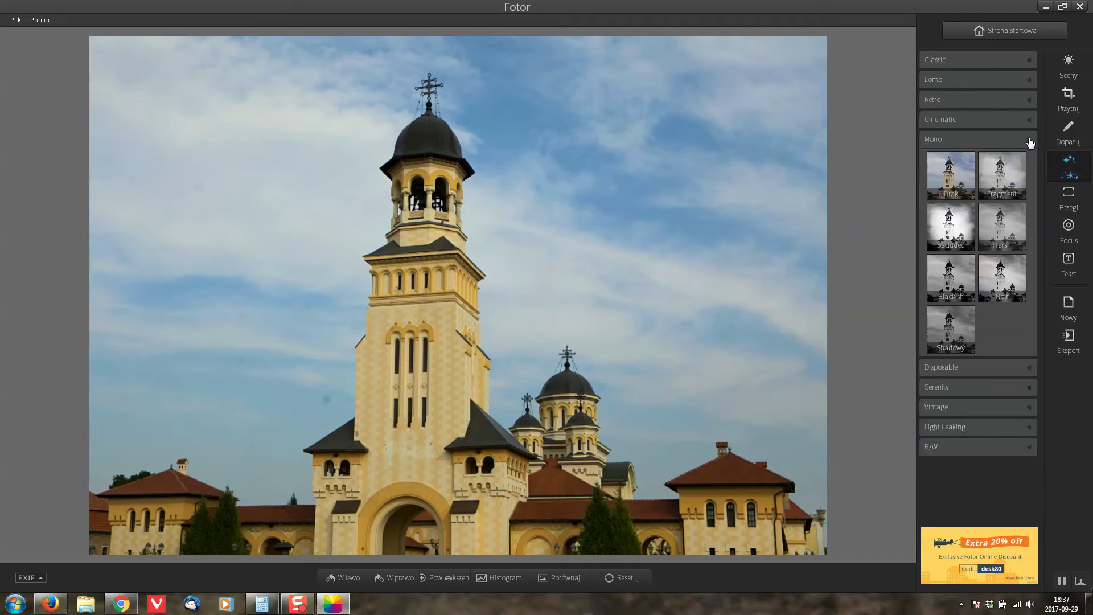
click(1030, 142)
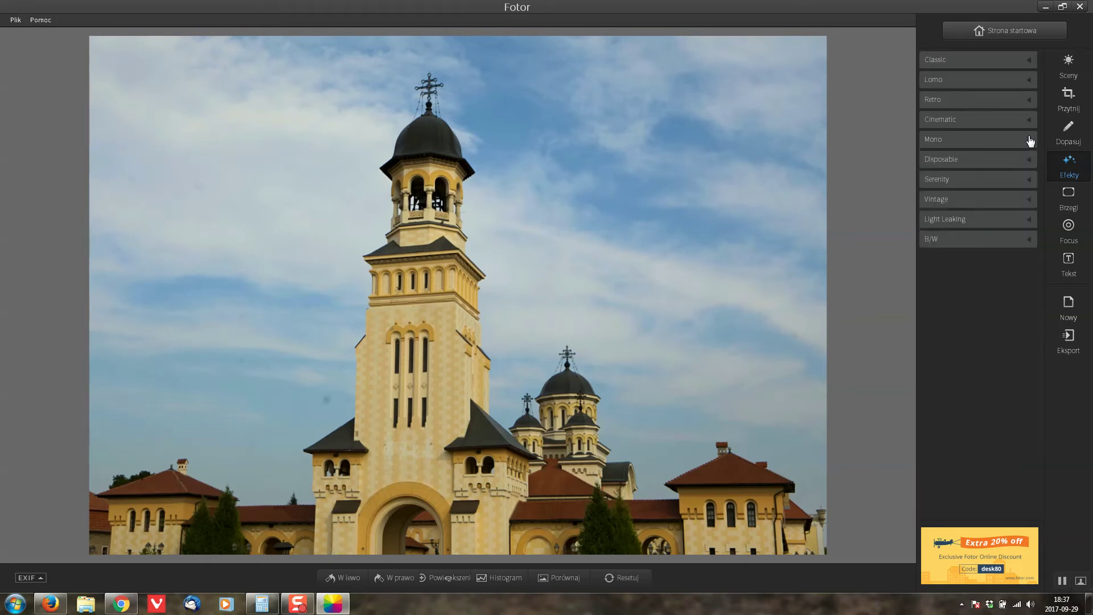
- Try several Light Leaking effects on the photo, including Light Trails, and set the effect back to none (Brak)
click(1029, 220)
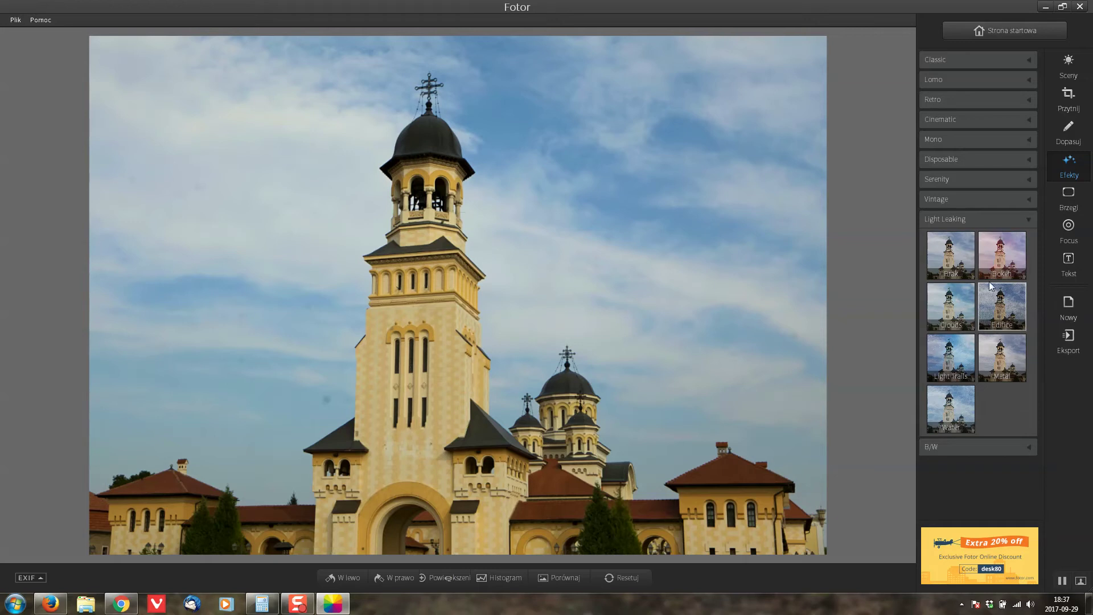
click(996, 265)
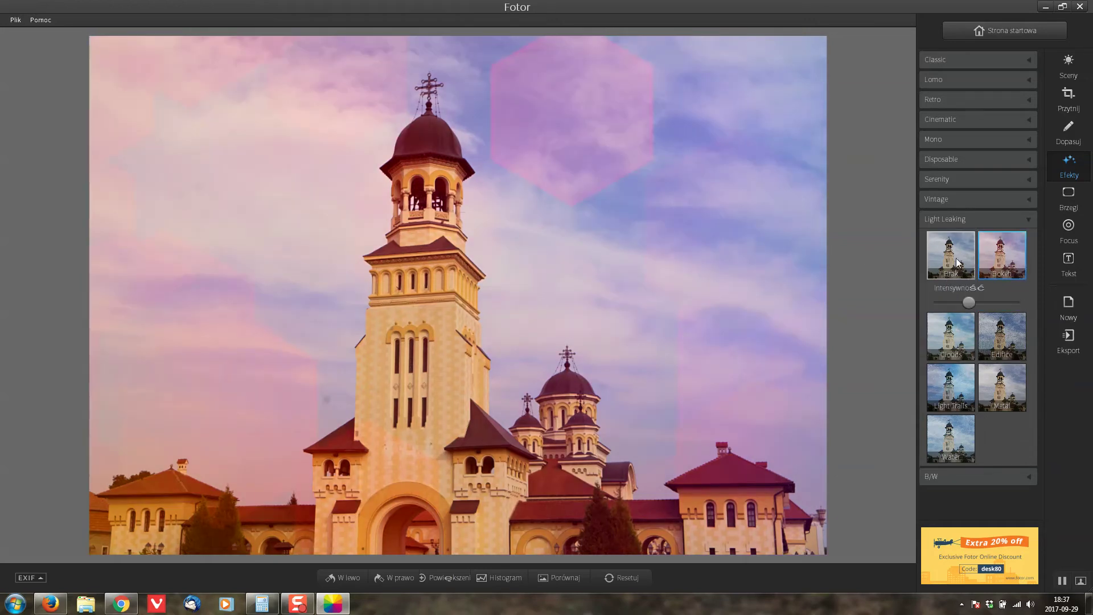
click(950, 343)
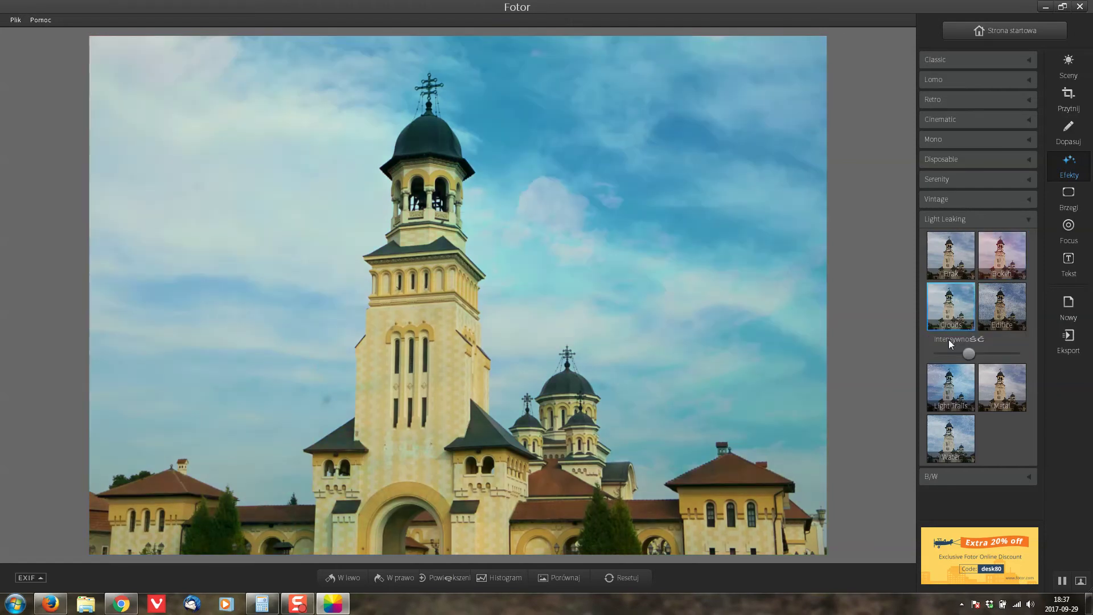
click(964, 381)
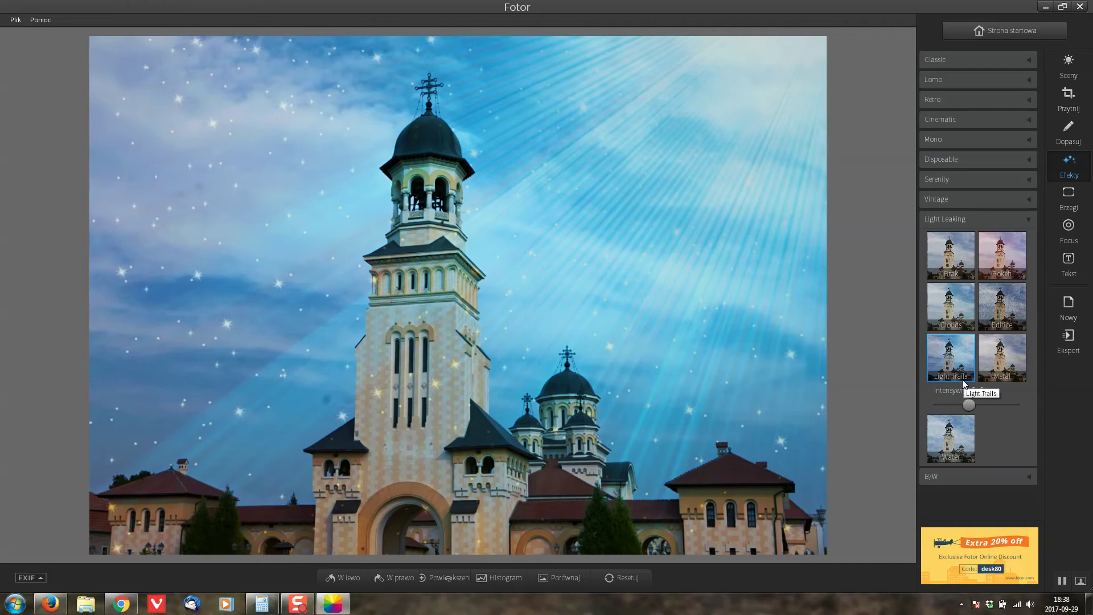
click(1003, 371)
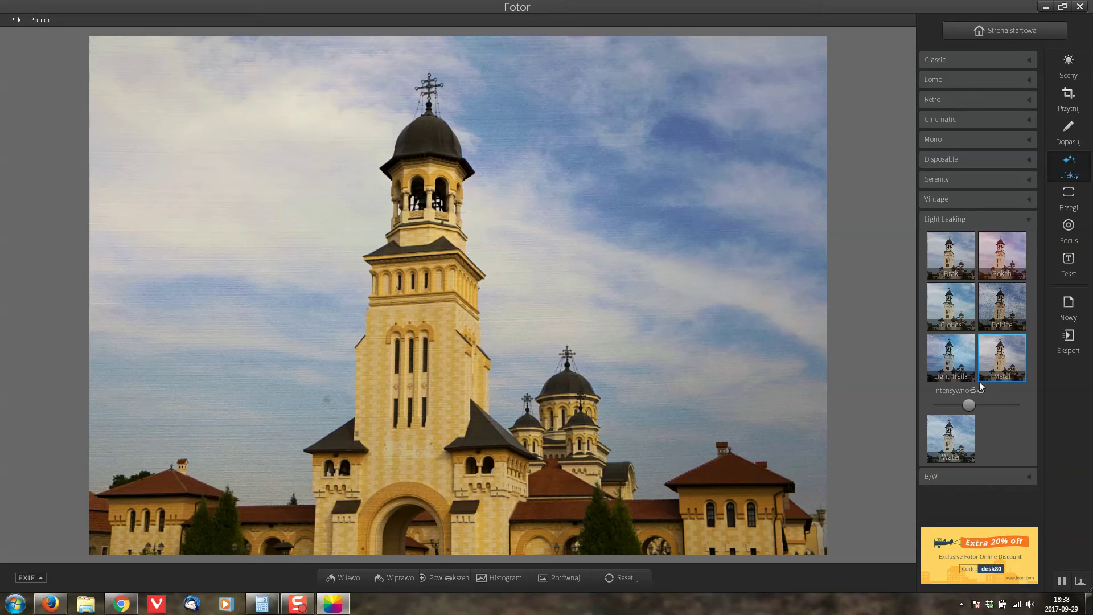
click(950, 258)
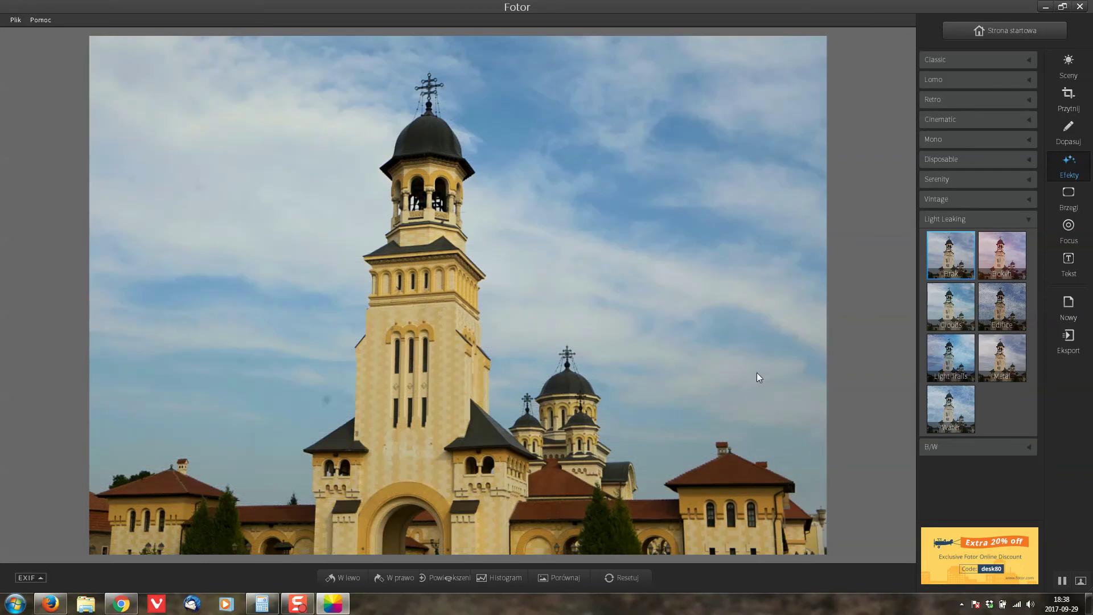
click(1031, 222)
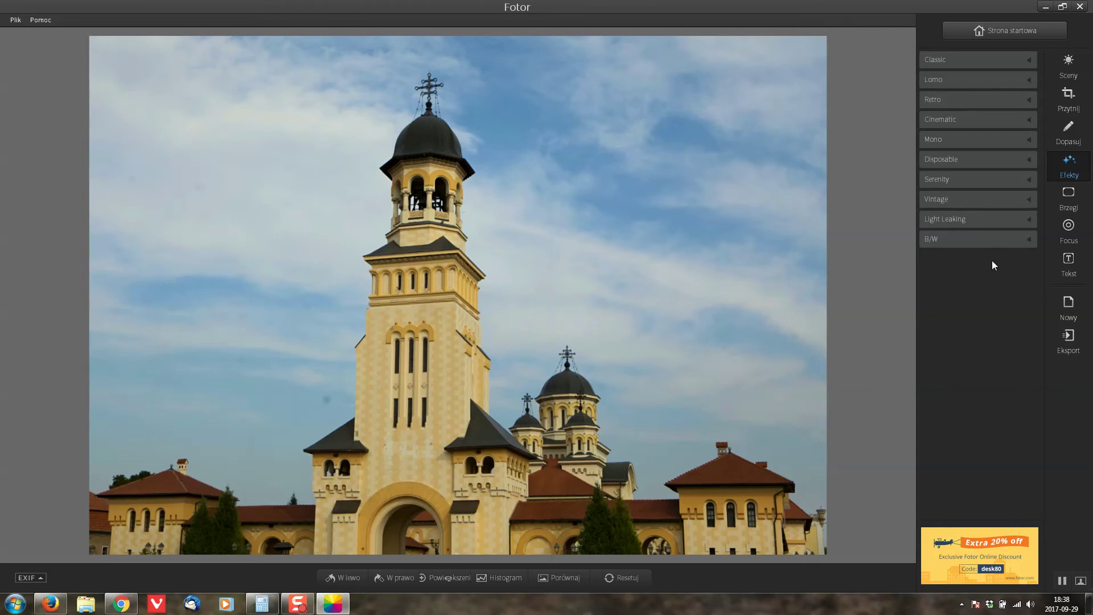
- Try several B/W effects on the photo and apply the ComicBook effect
click(1024, 250)
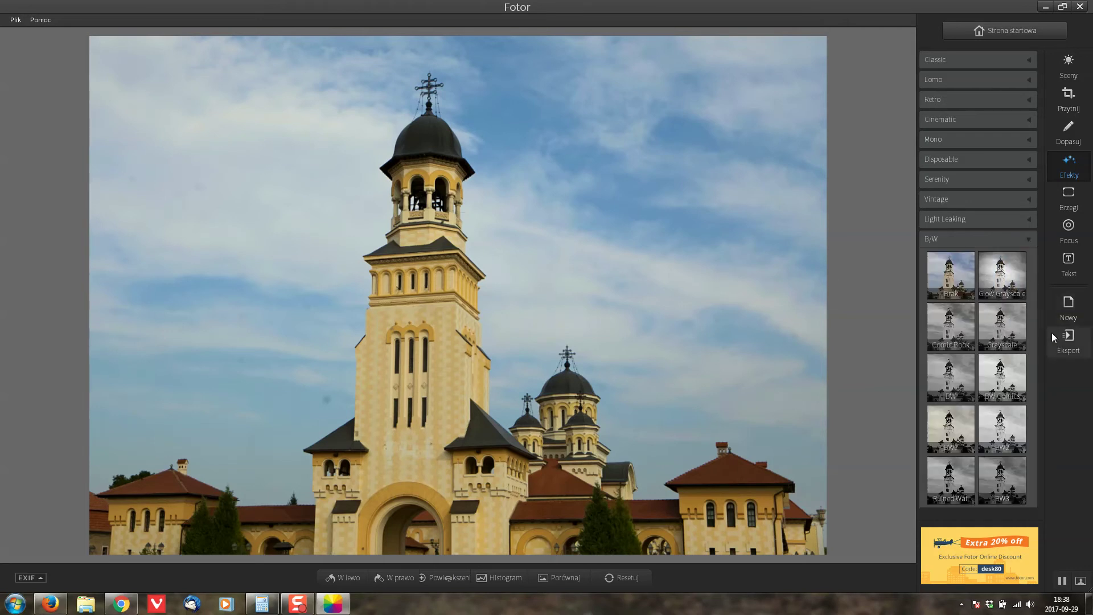
click(953, 479)
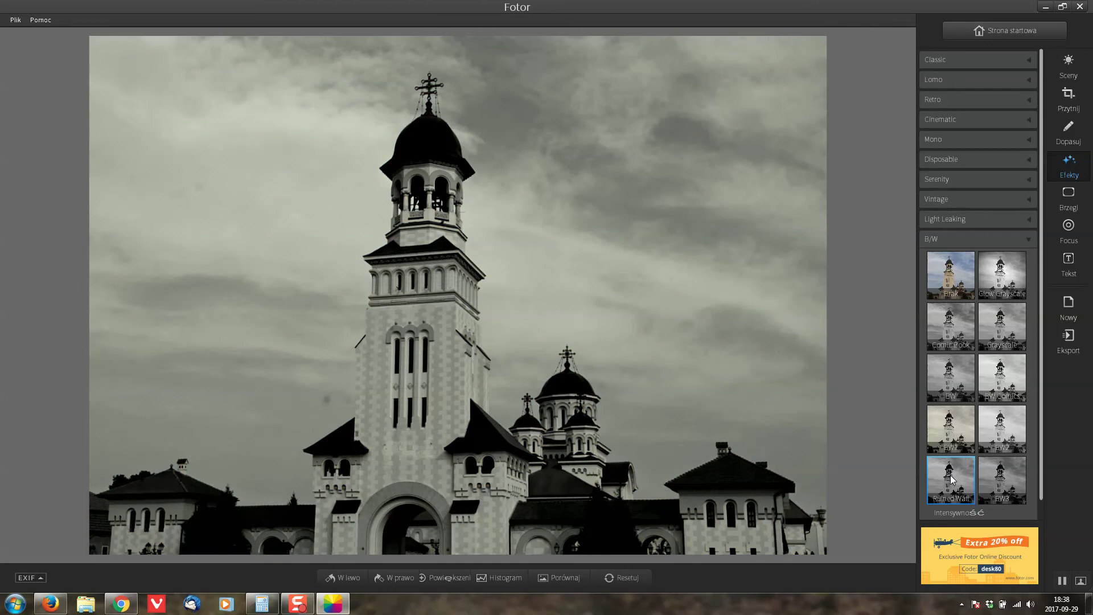
click(954, 435)
click(959, 384)
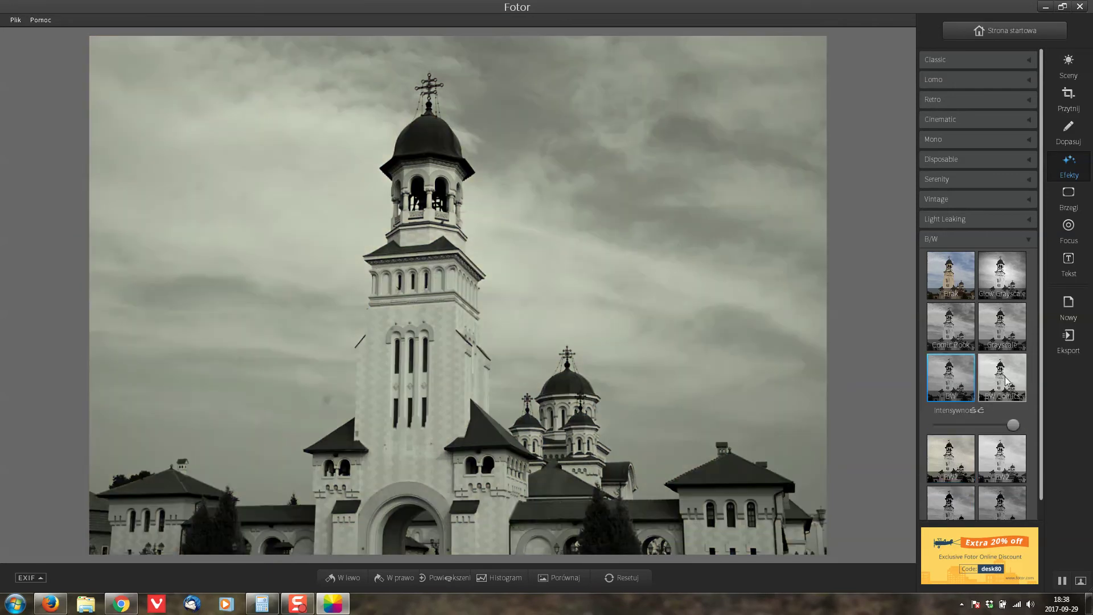
click(1000, 381)
click(959, 345)
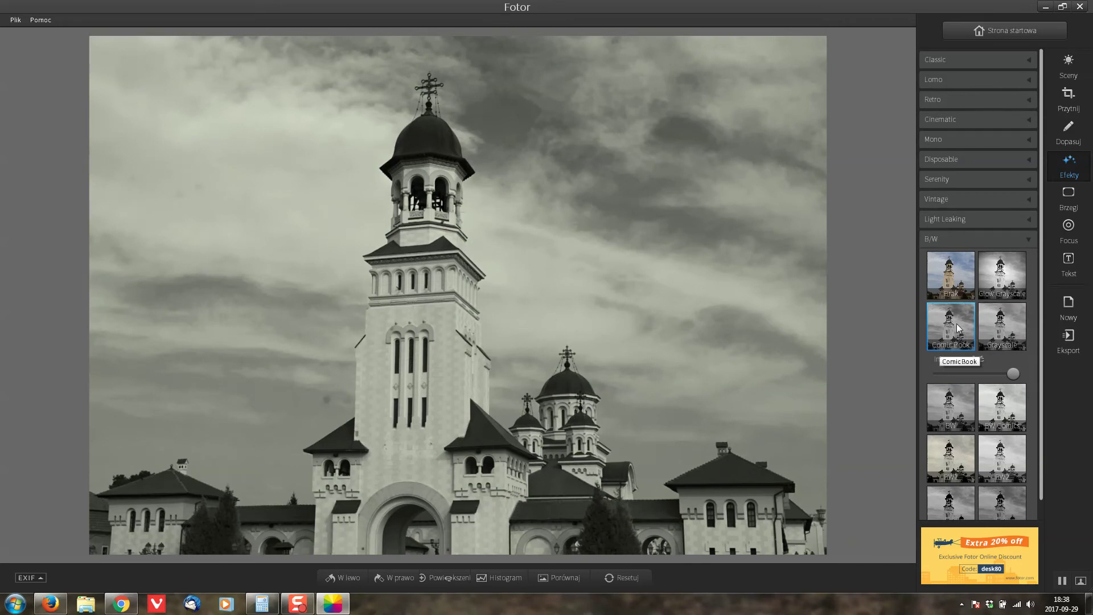
click(1026, 241)
- Increase the black-and-white photo's contrast (Kontrast) strongly in the Tone adjustments
click(1068, 132)
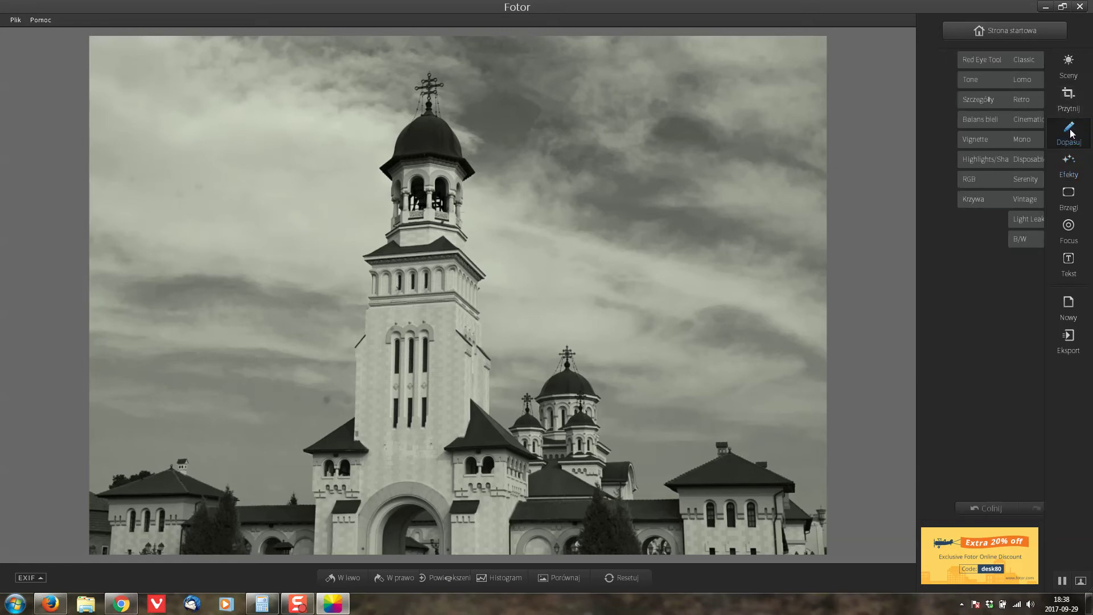
click(1024, 102)
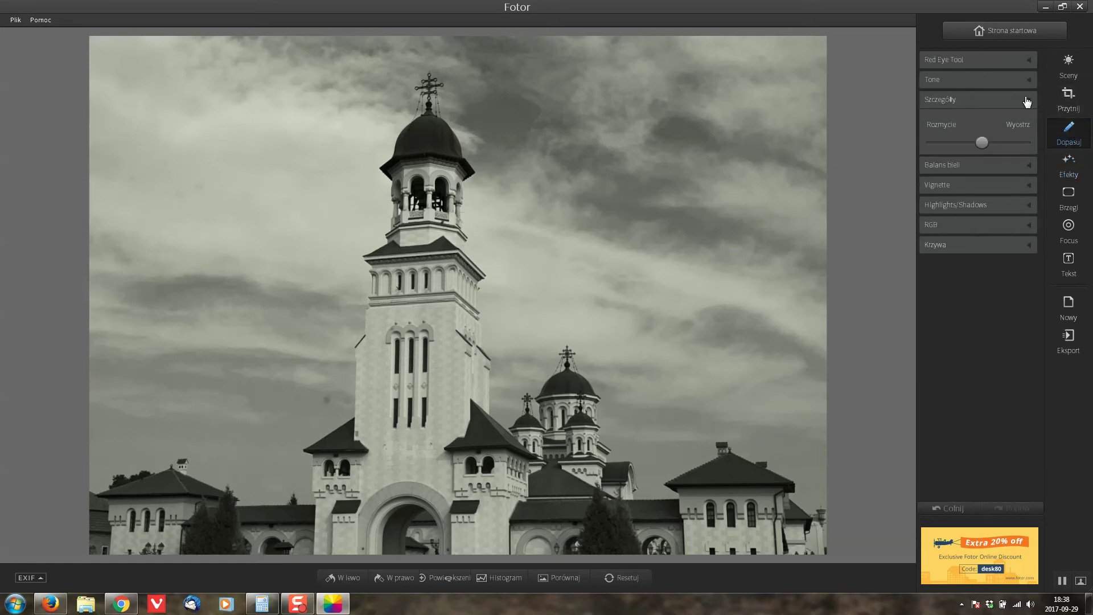
click(1028, 106)
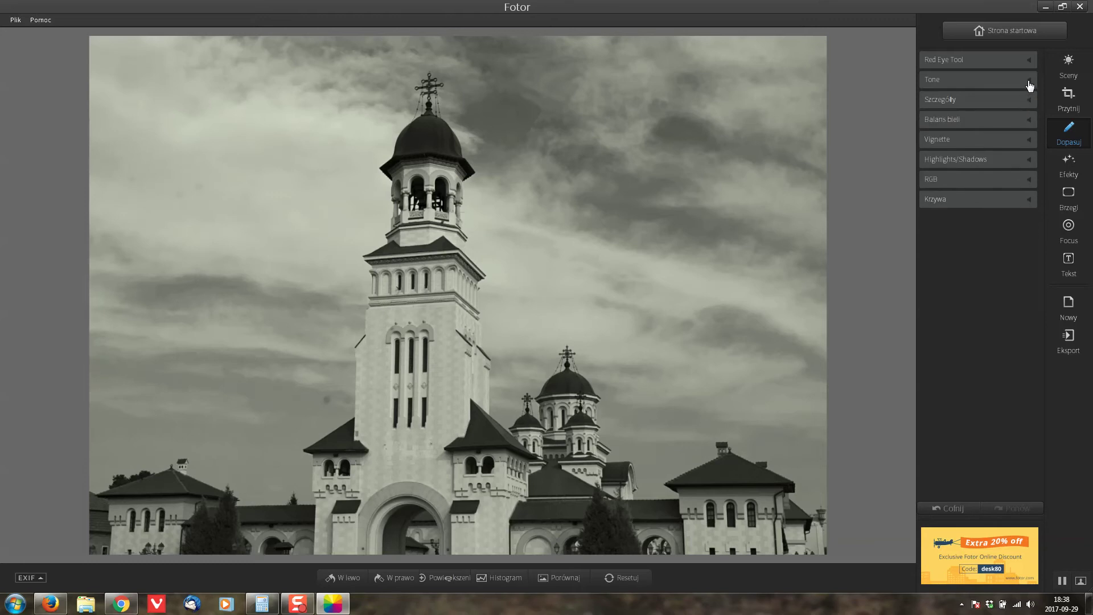
click(1029, 85)
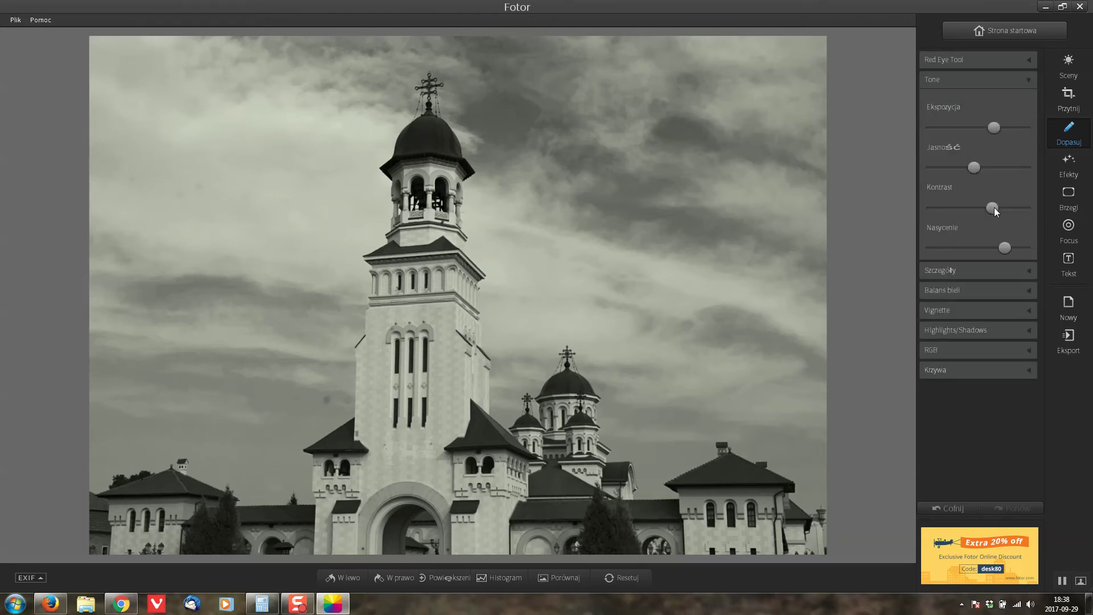
drag(1011, 208, 1017, 205)
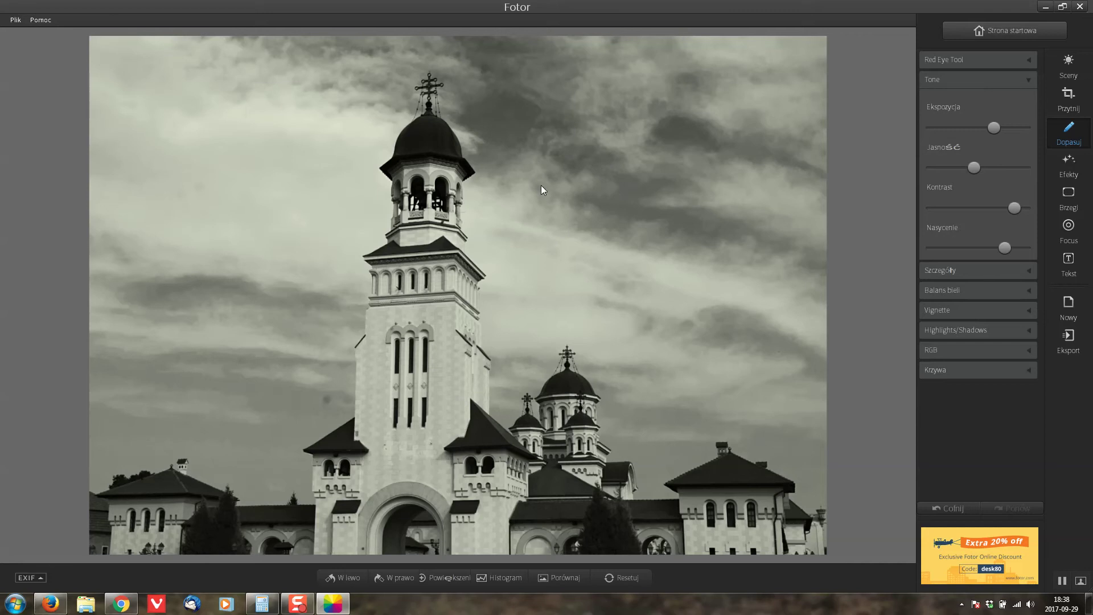
click(1030, 82)
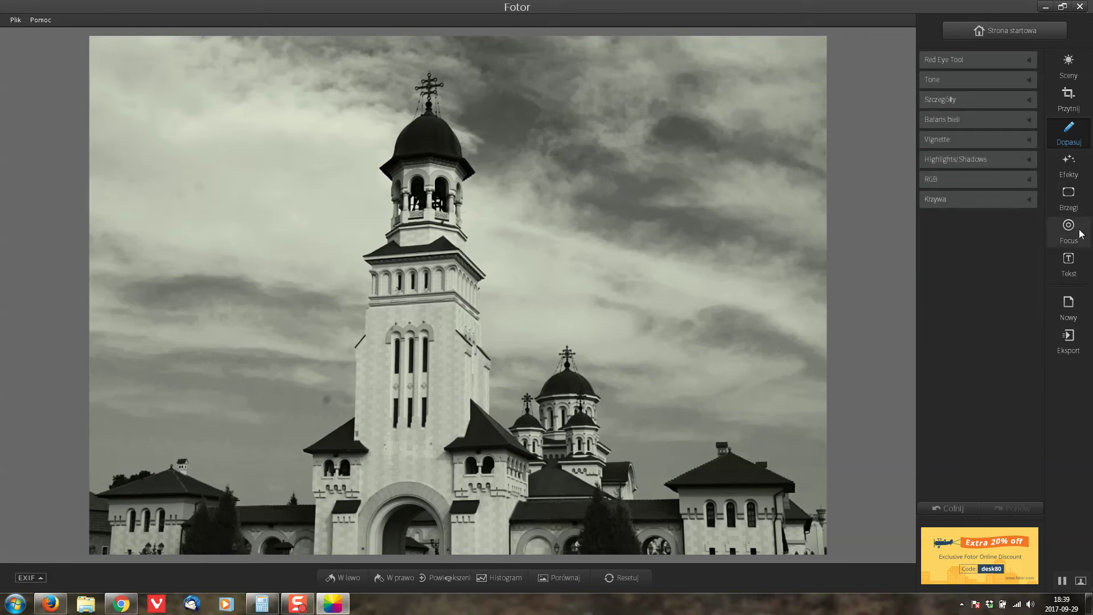
- Try the Simple borders Mist Grey, APS Frame and Soft Haze on the photo and remove the border (Brak)
click(1072, 200)
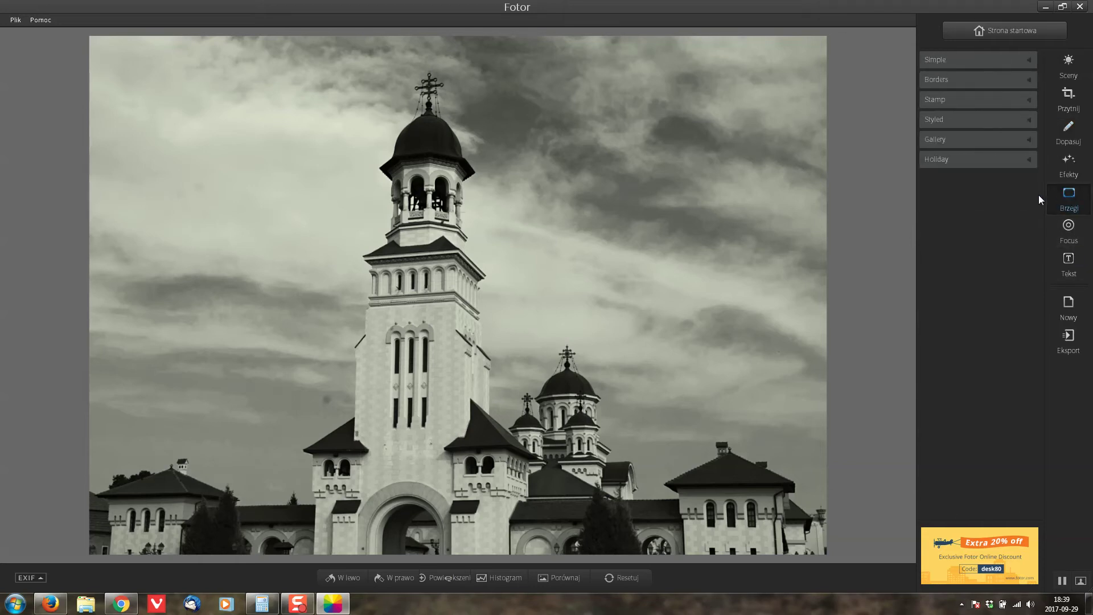
click(1028, 60)
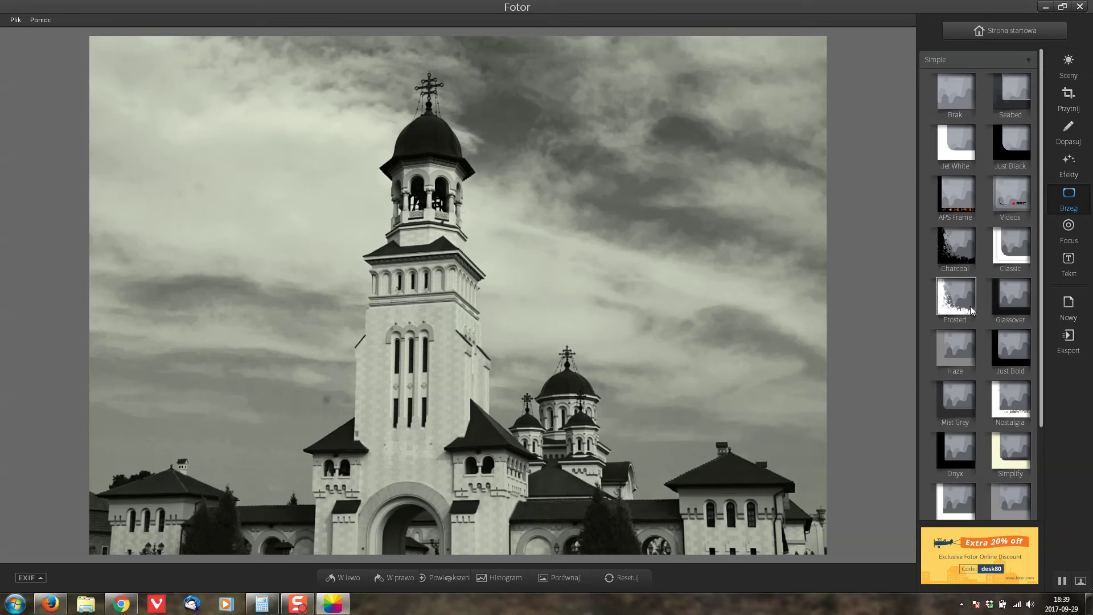
click(956, 406)
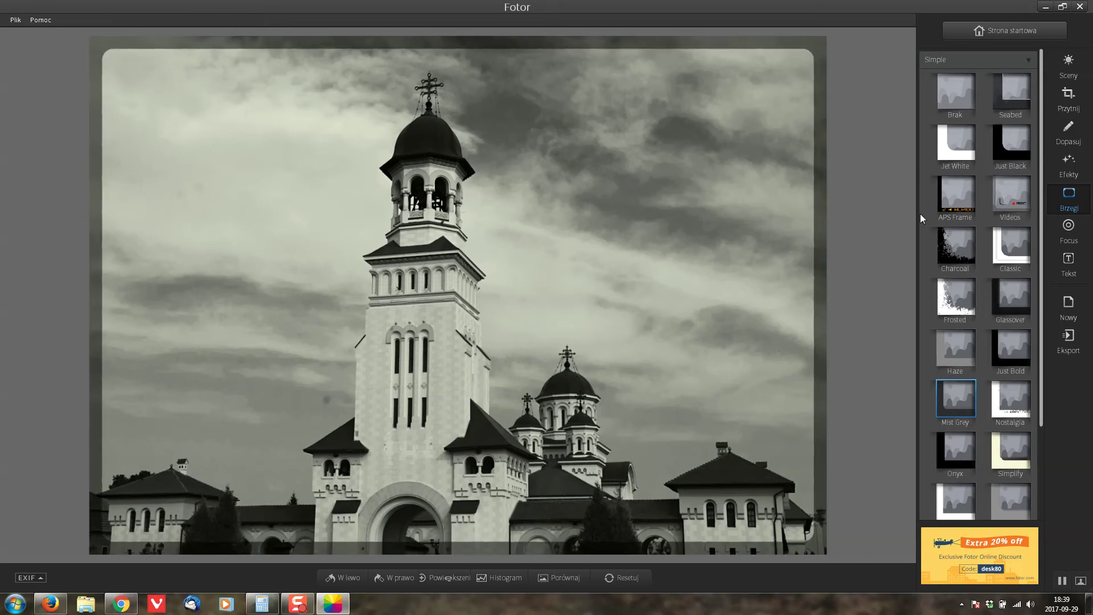
click(958, 191)
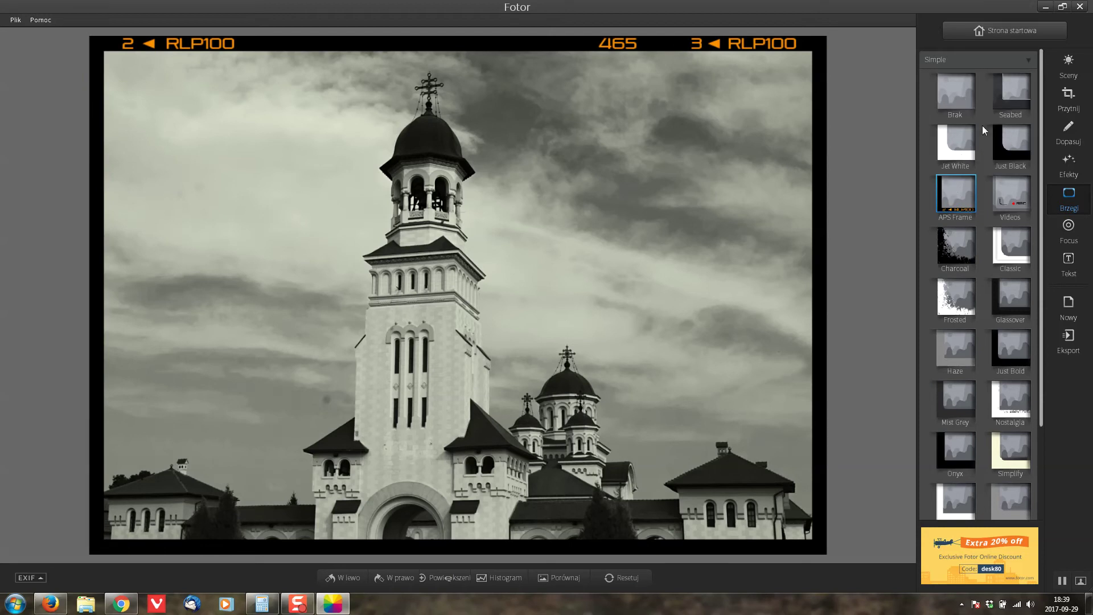
scroll(982, 449, down, 2)
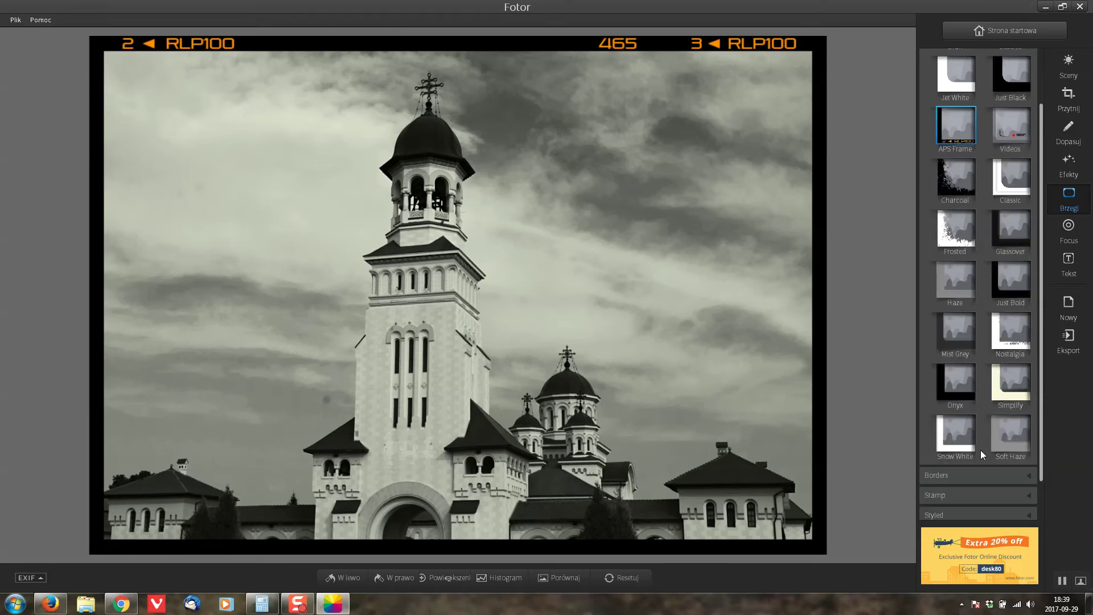
click(1006, 429)
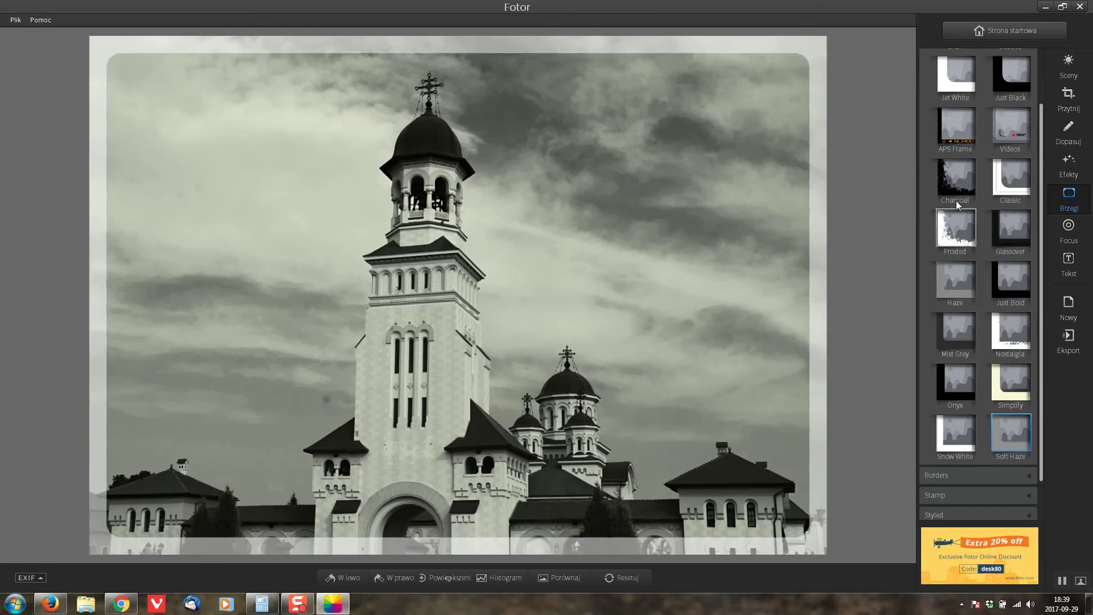
scroll(1025, 171, up, 2)
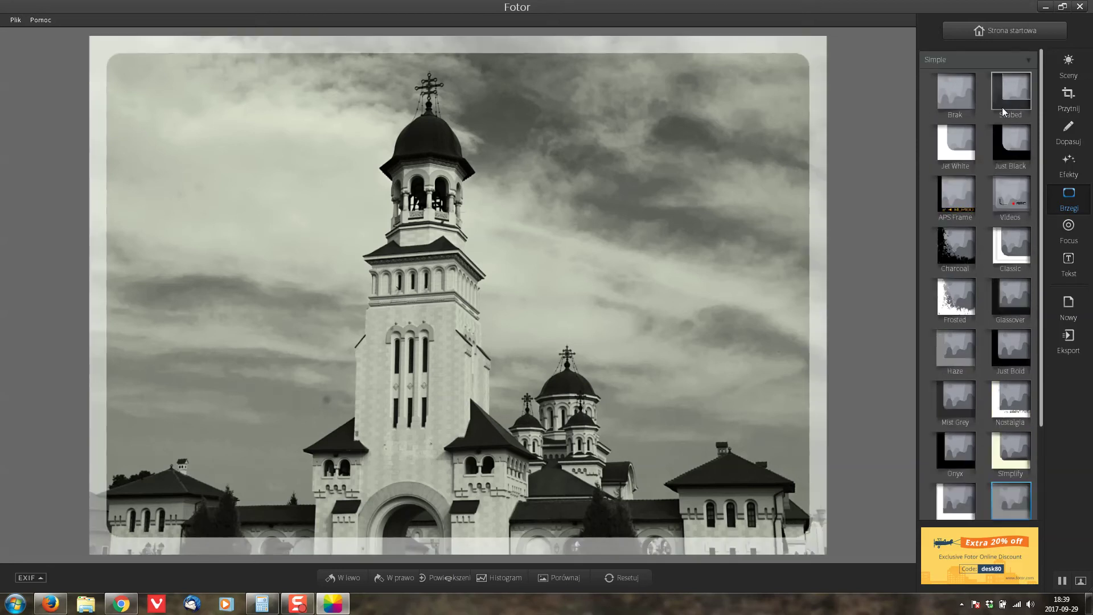
click(951, 93)
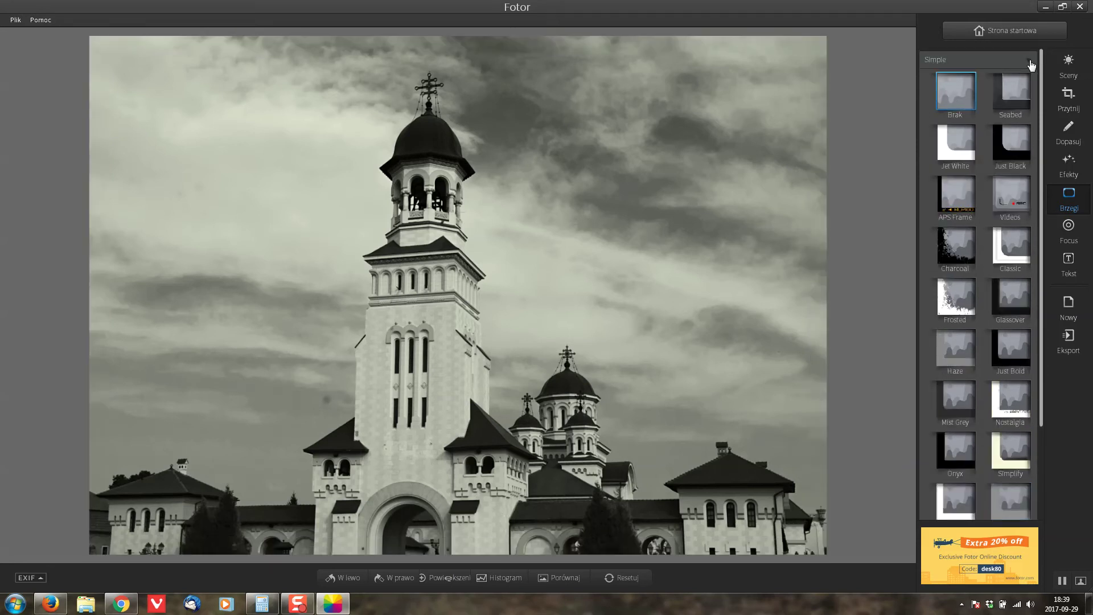
click(1031, 62)
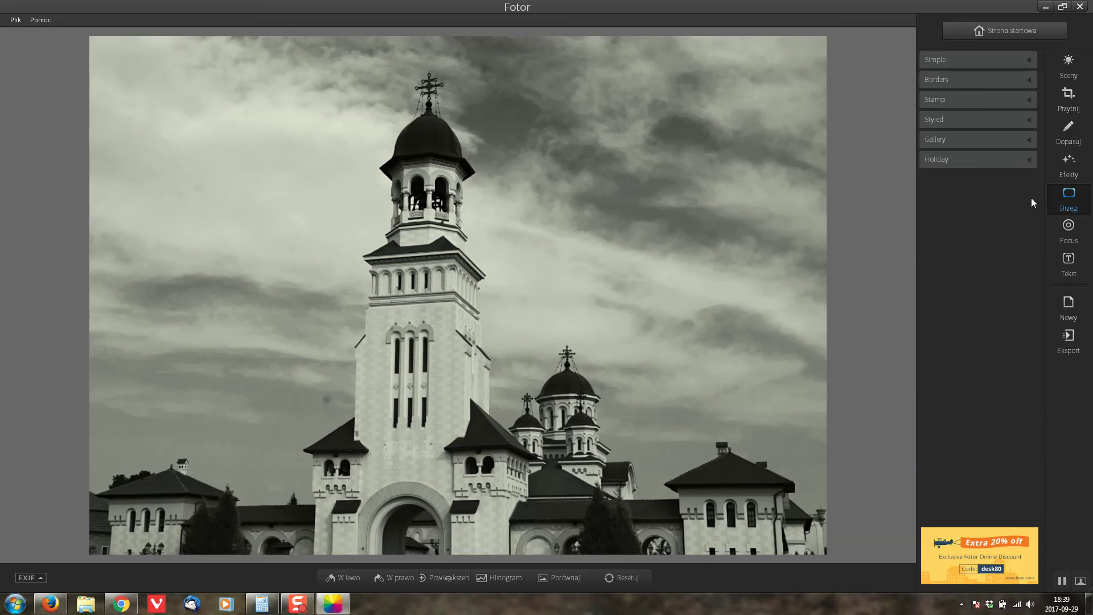
- Add a circular F/1.4 focus blur, centre it just below the tower's belfry and enlarge the circle past the top cross
click(1067, 227)
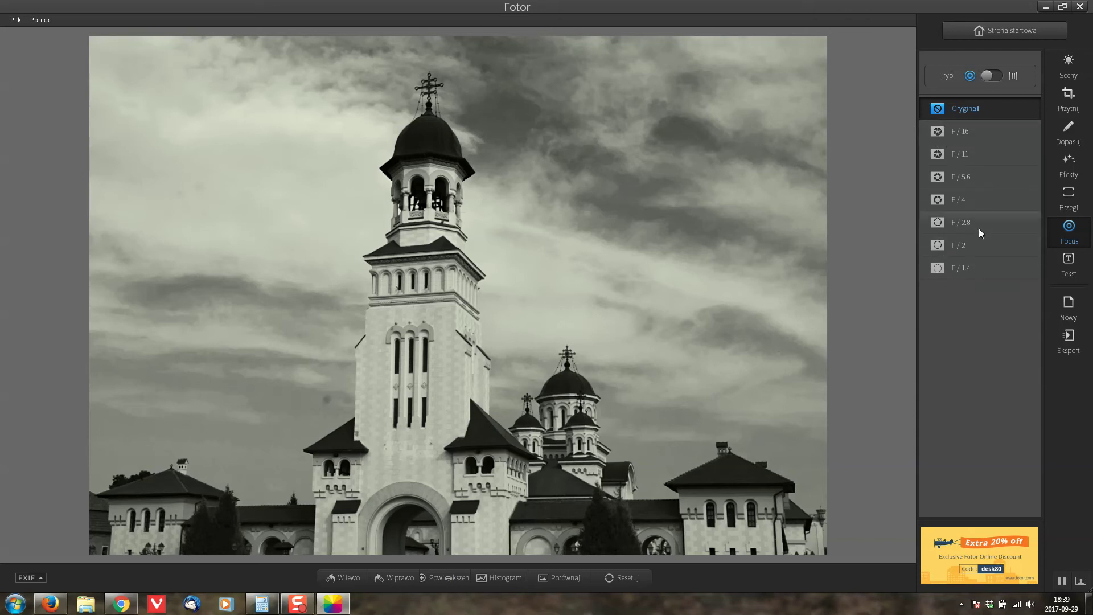
click(952, 267)
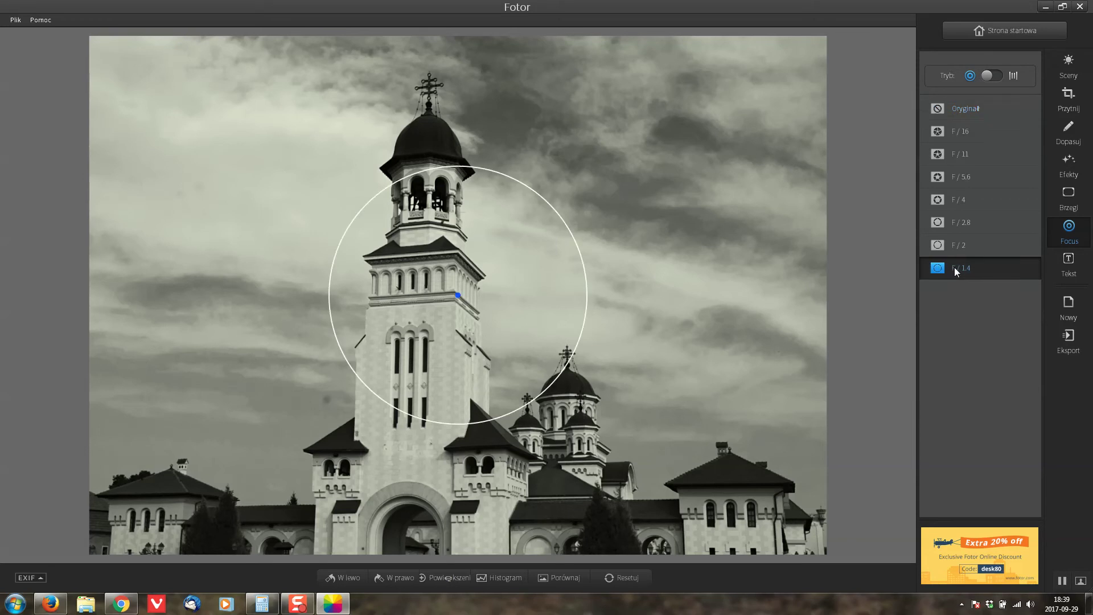
drag(461, 297, 441, 240)
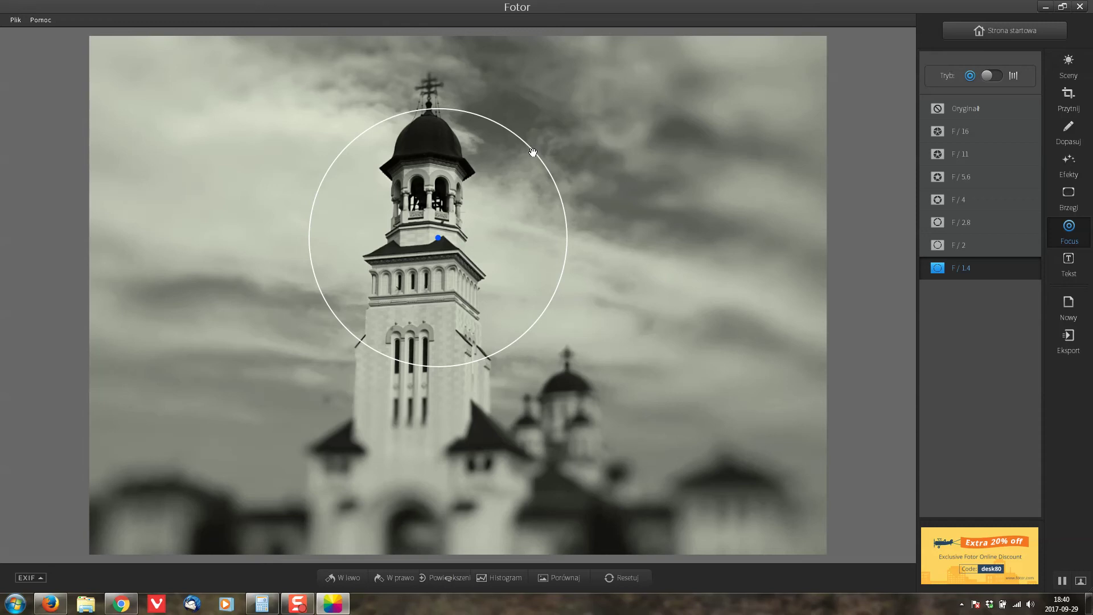
drag(534, 152, 561, 112)
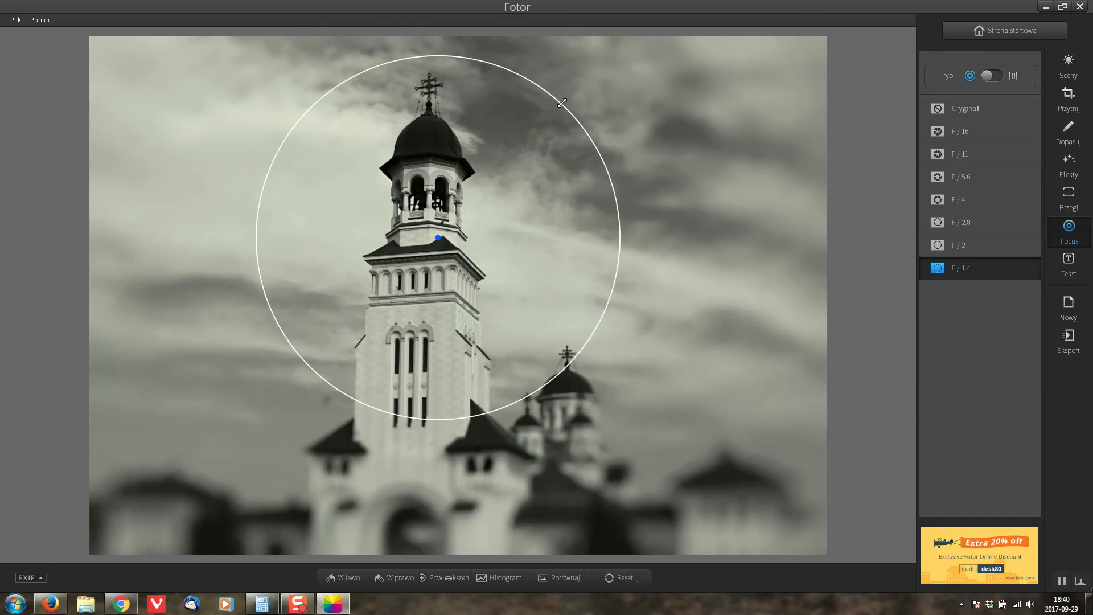
- Enlarge the focus circle and move it down the tower so it reaches from the top cross to the entrance arch
drag(428, 420, 426, 451)
drag(453, 339, 454, 388)
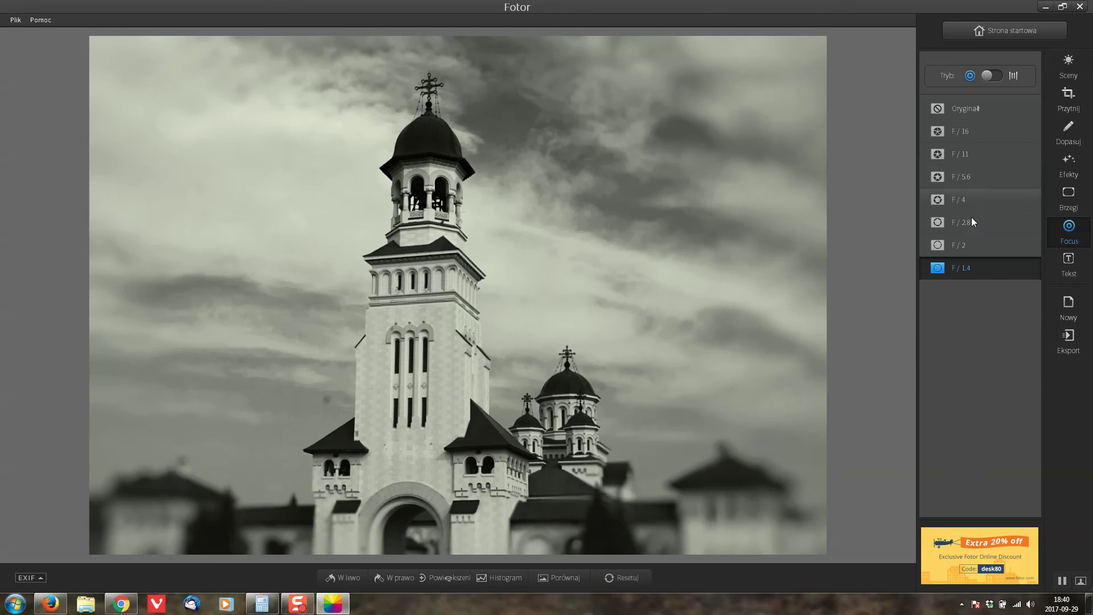
- Compare the F/2.8, F/5.6, F/16 and Oryginał blur settings, apply F/4 and shift the focus circle slightly up the tower
click(958, 223)
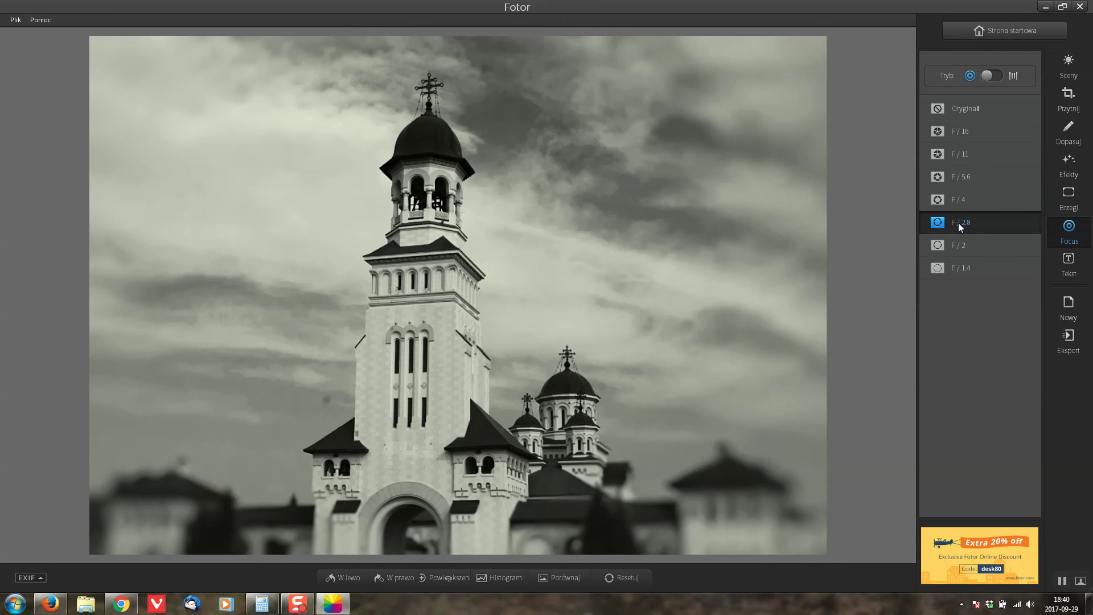
click(965, 178)
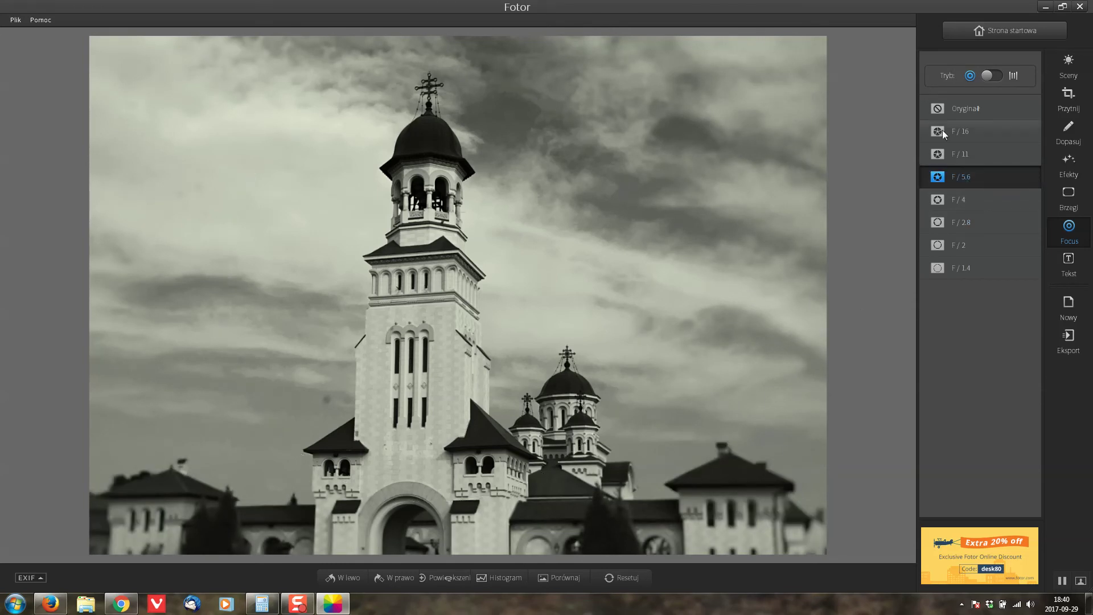
click(957, 130)
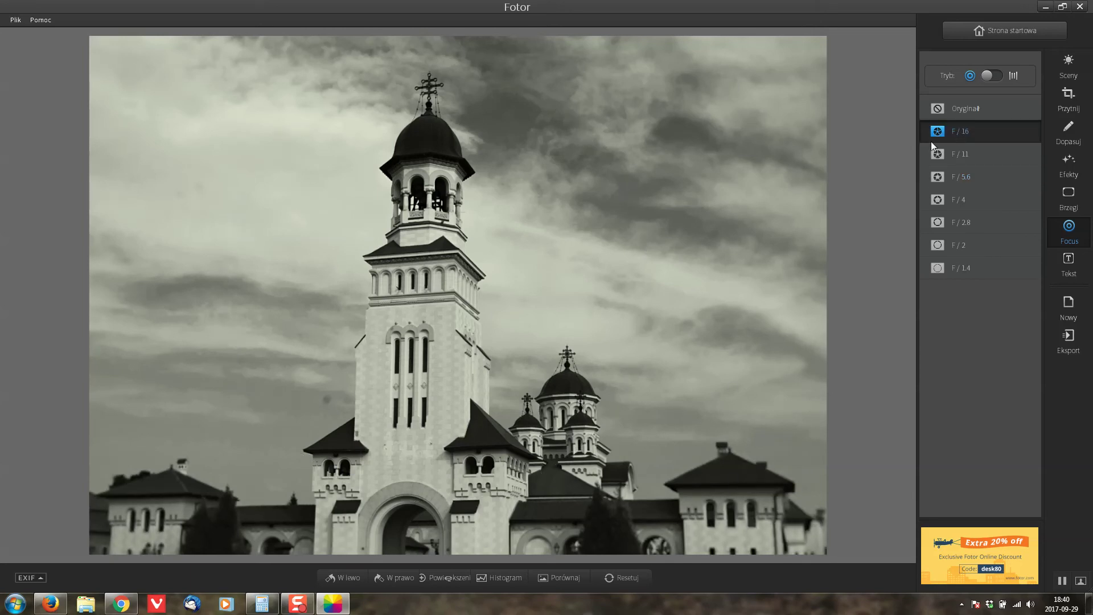
click(963, 111)
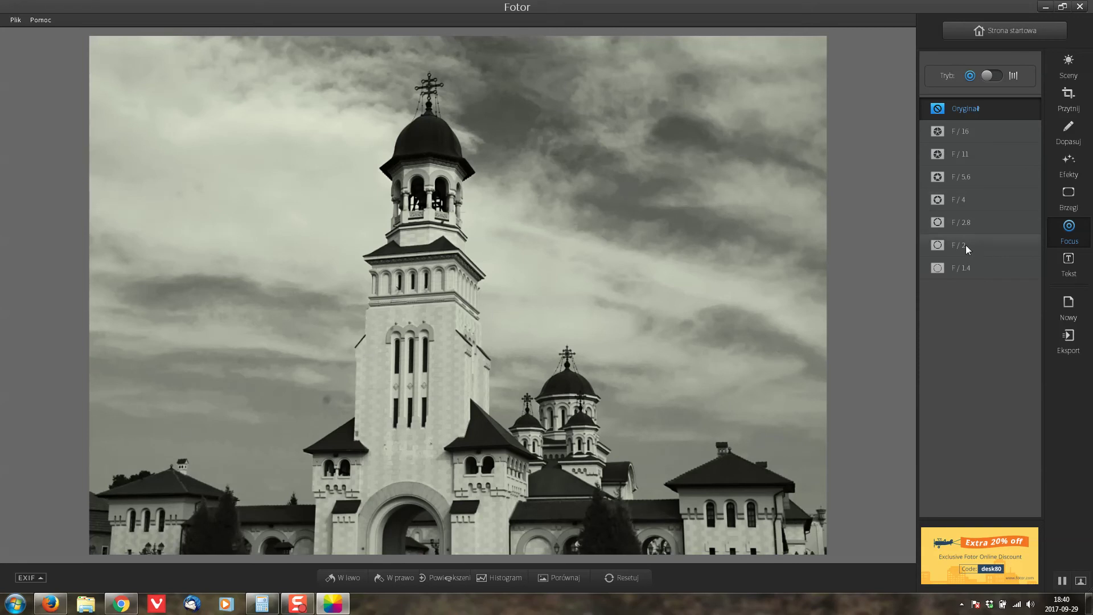
click(958, 199)
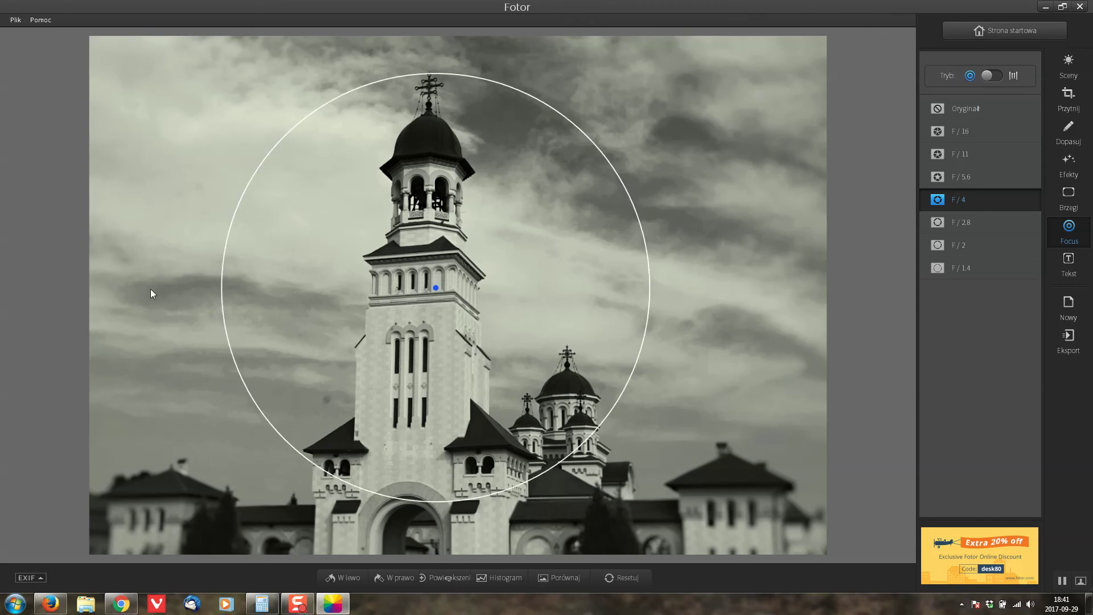
drag(452, 350, 595, 375)
drag(492, 237, 365, 191)
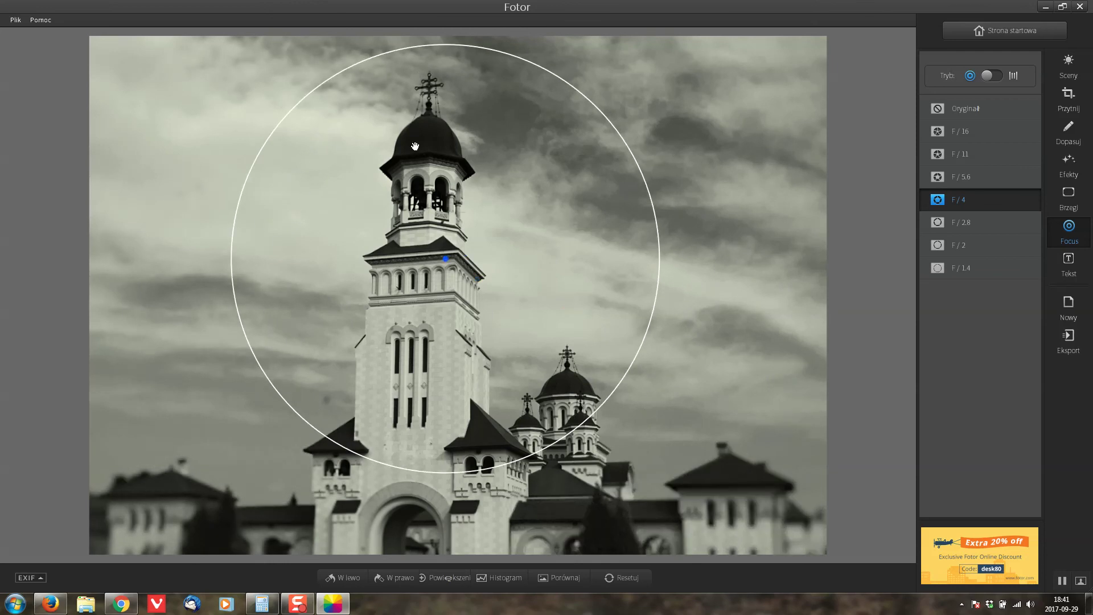
- Switch the focus blur to linear mode and rotate its band to nearly horizontal with a slight upward tilt to the right
click(996, 74)
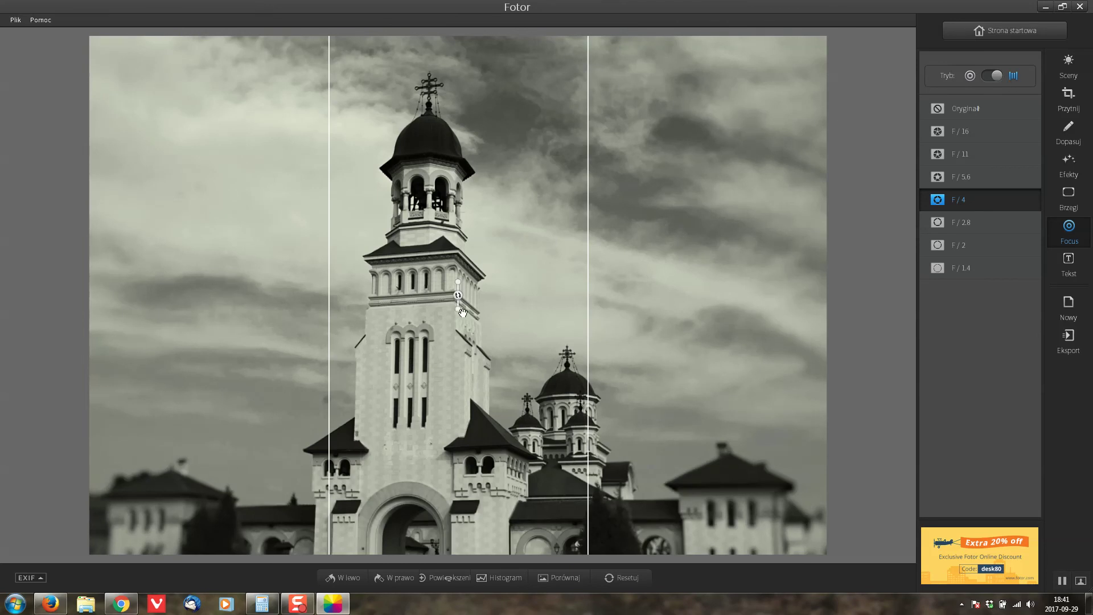
drag(457, 281, 481, 295)
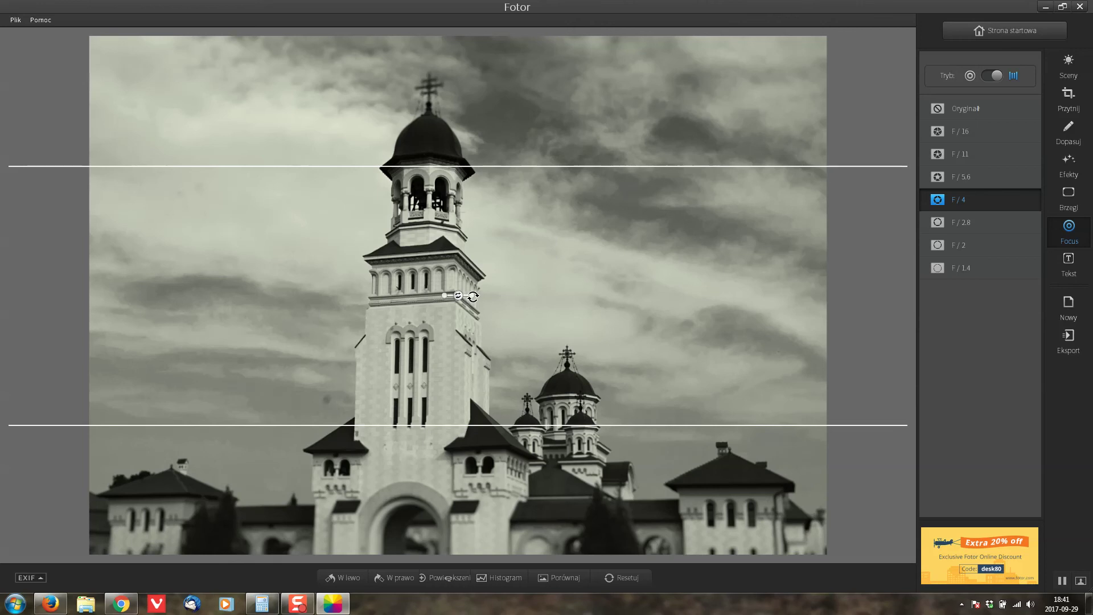
mouse_move(473, 296)
mouse_down()
mouse_move(438, 310)
mouse_move(471, 317)
mouse_move(455, 321)
mouse_move(489, 294)
mouse_up()
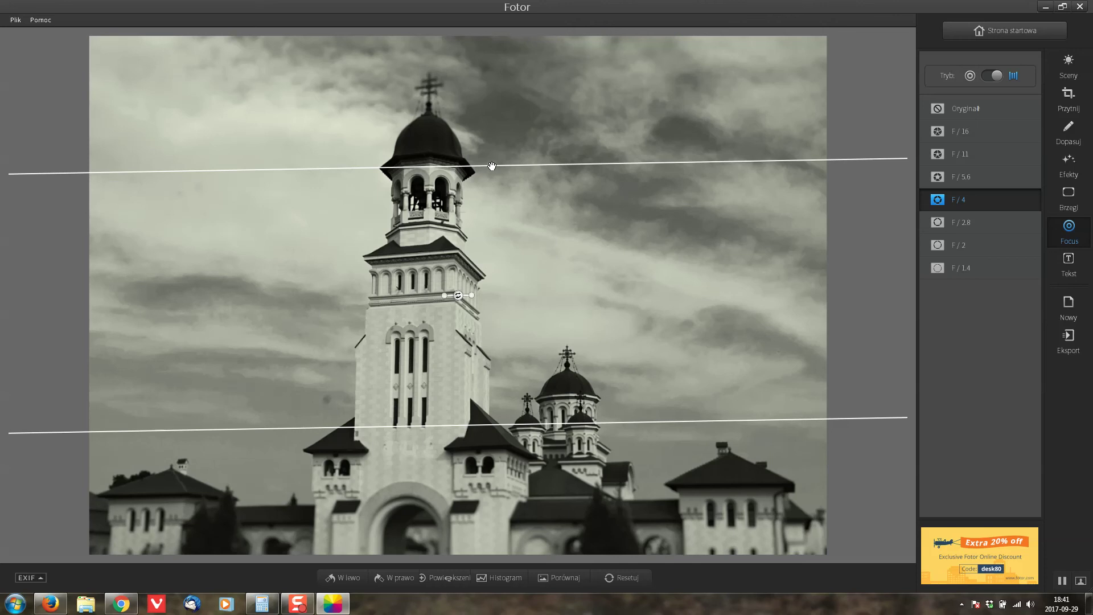
- Widen and reposition the linear focus band so it spans from the tower's top cross down to the lowest narrow windows
drag(493, 165, 495, 107)
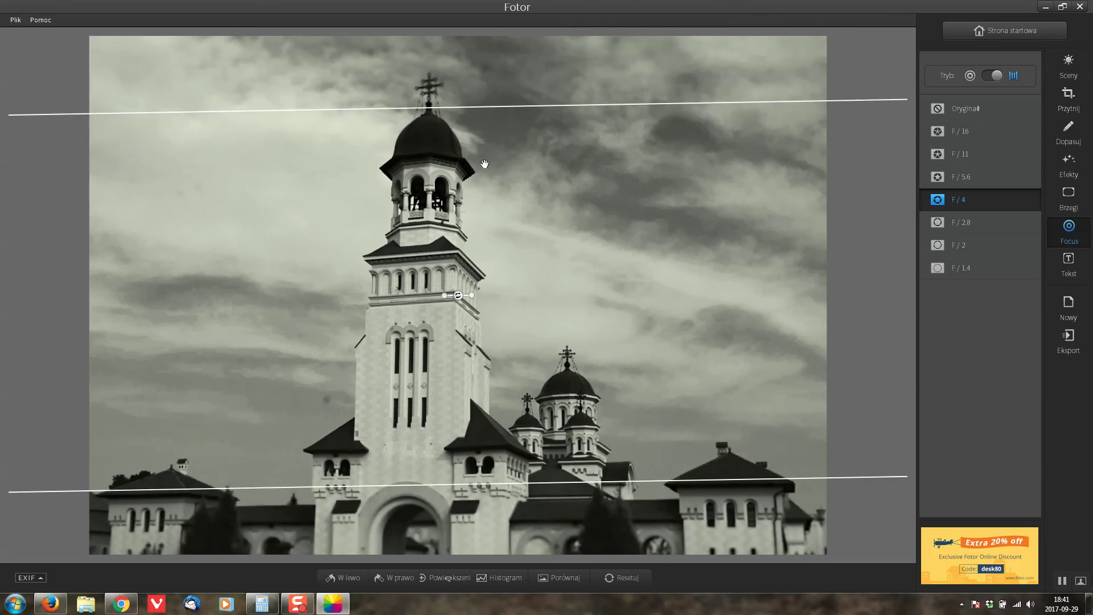
drag(439, 265, 443, 222)
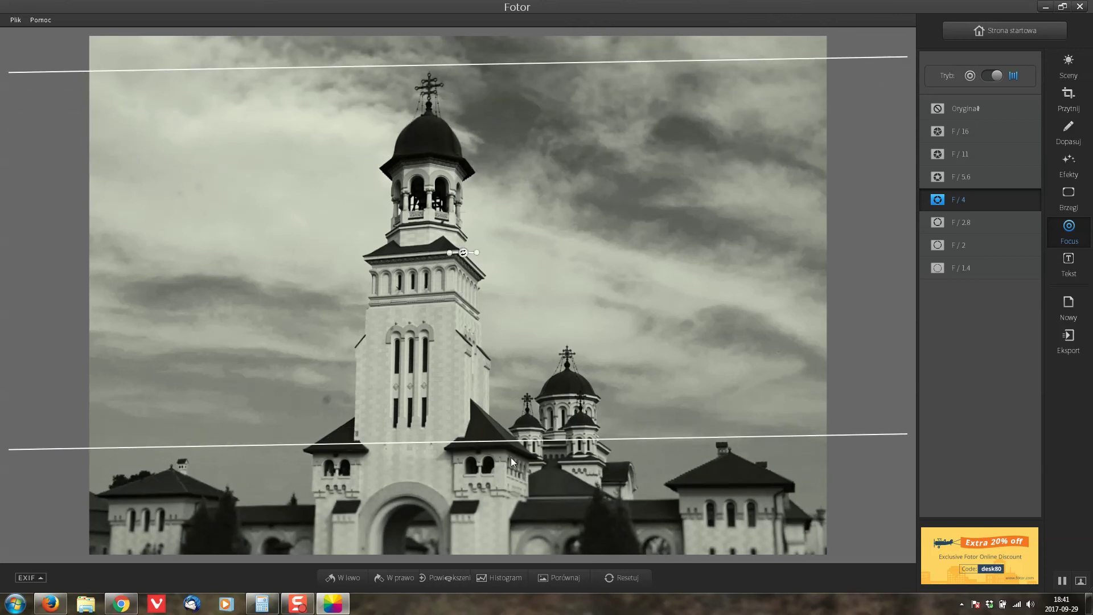
drag(520, 440, 519, 411)
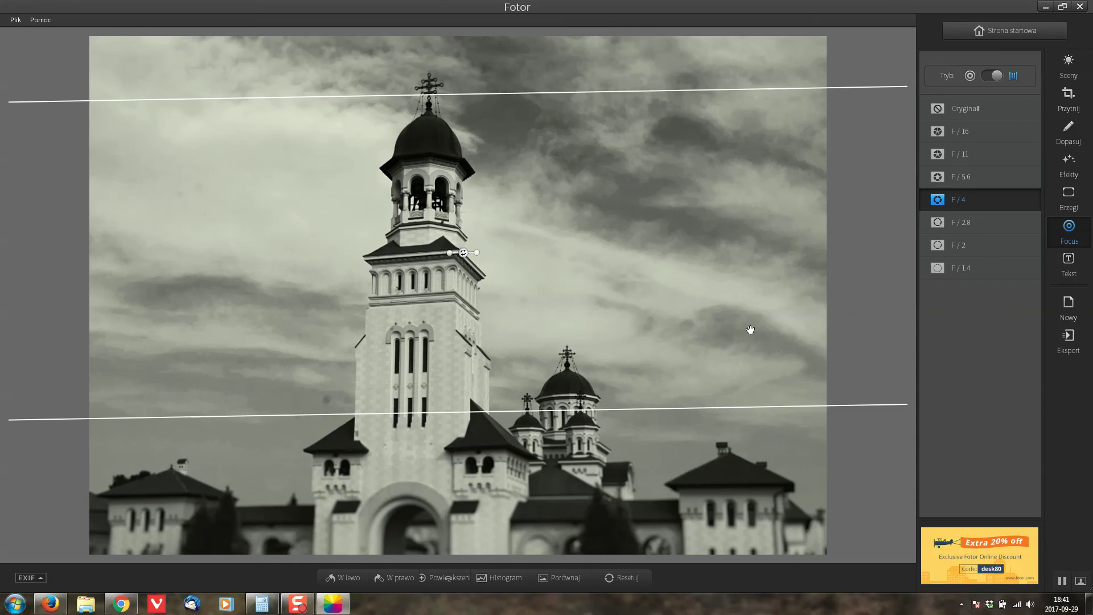
- Export the edited photo to the computer as a JPG named kosciol_oborbiony
click(1070, 337)
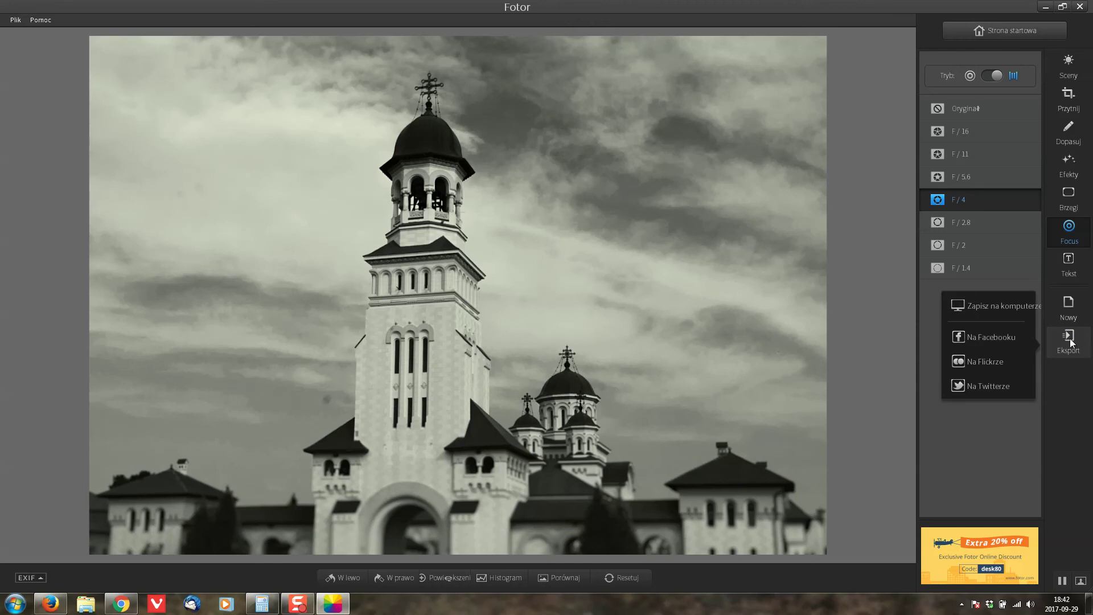
click(992, 307)
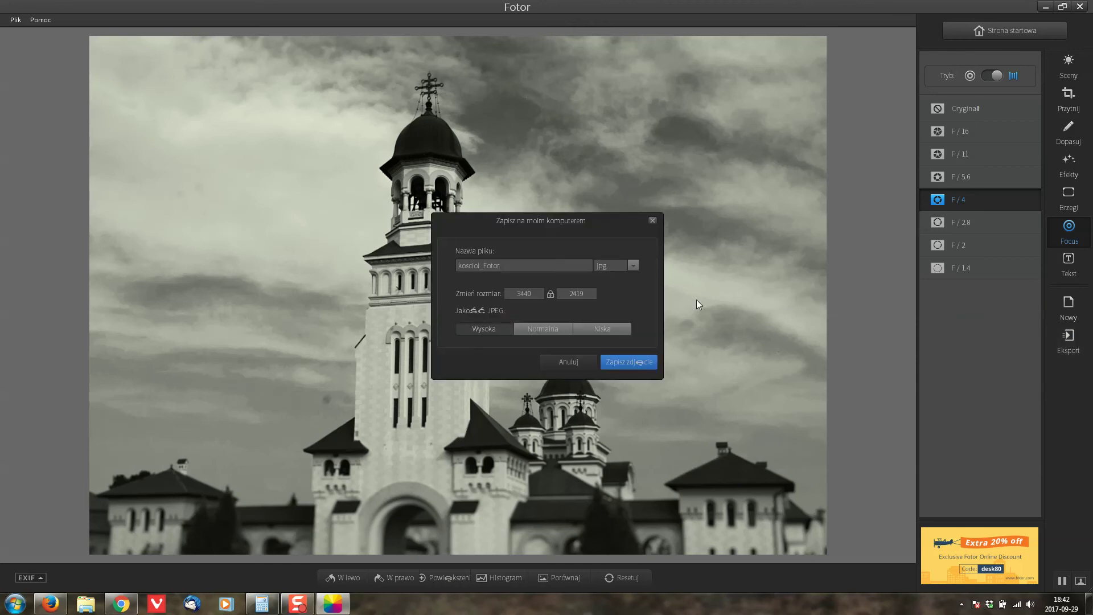
drag(506, 265, 483, 265)
text(obb)
click(623, 364)
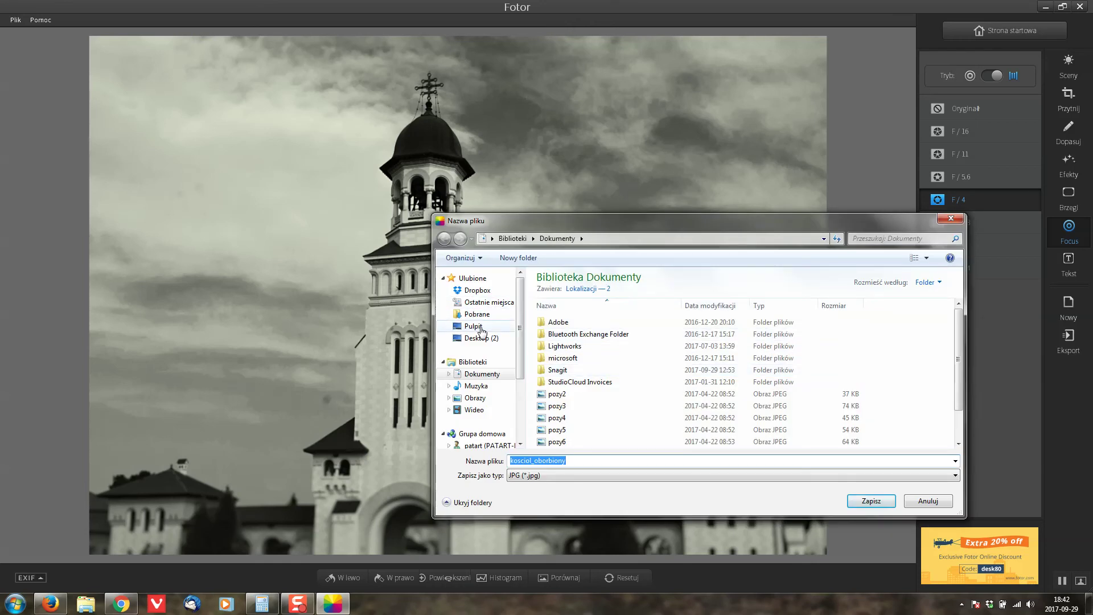
- Save the exported photo to the desktop (Pulpit) and dismiss the confirmation
click(481, 329)
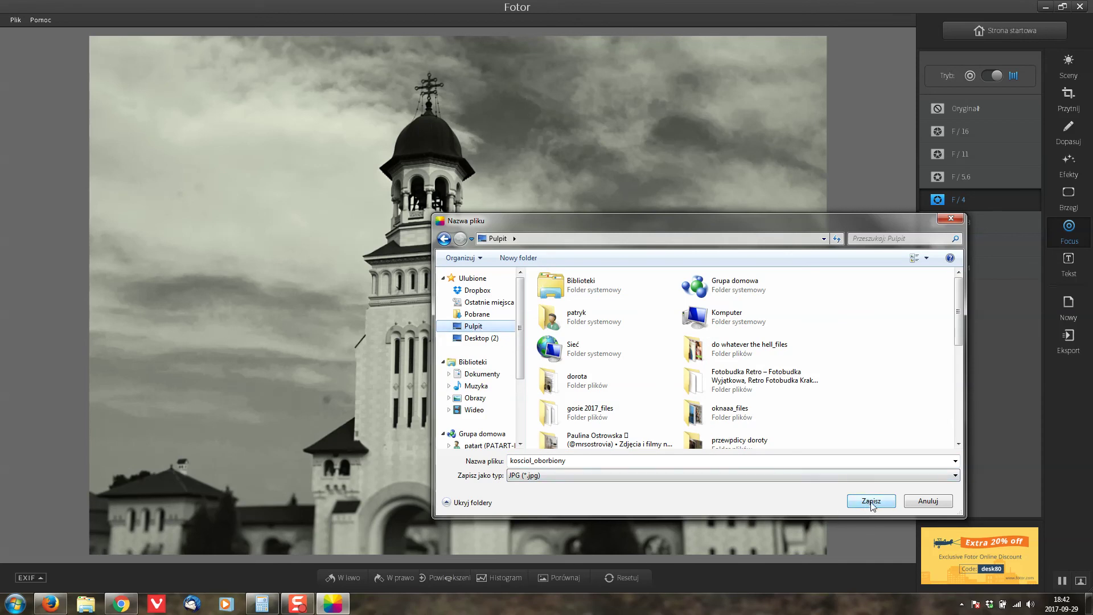
click(870, 503)
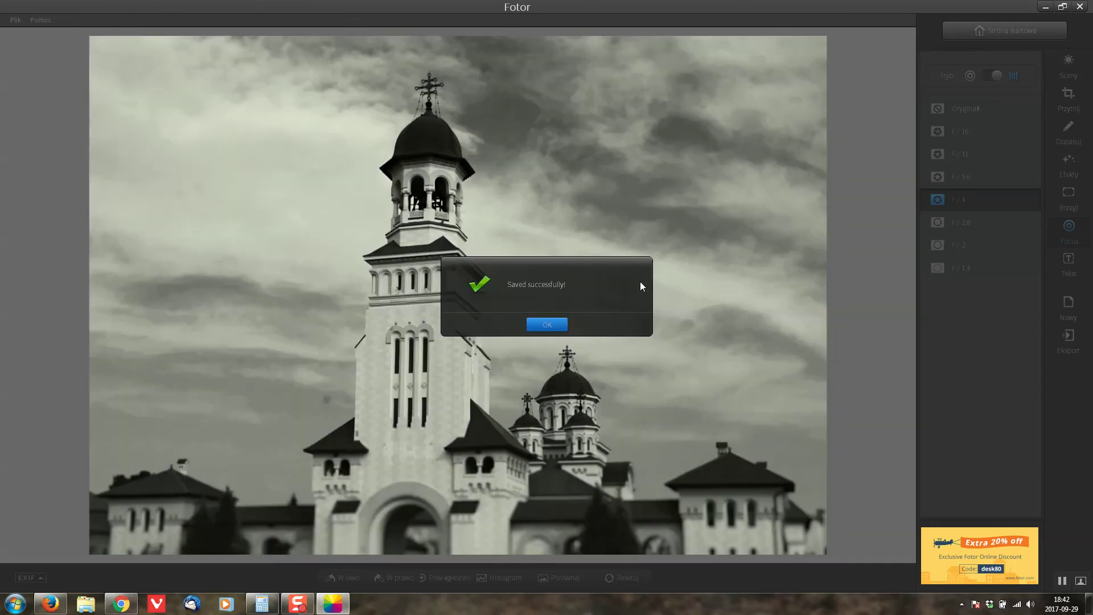
click(557, 327)
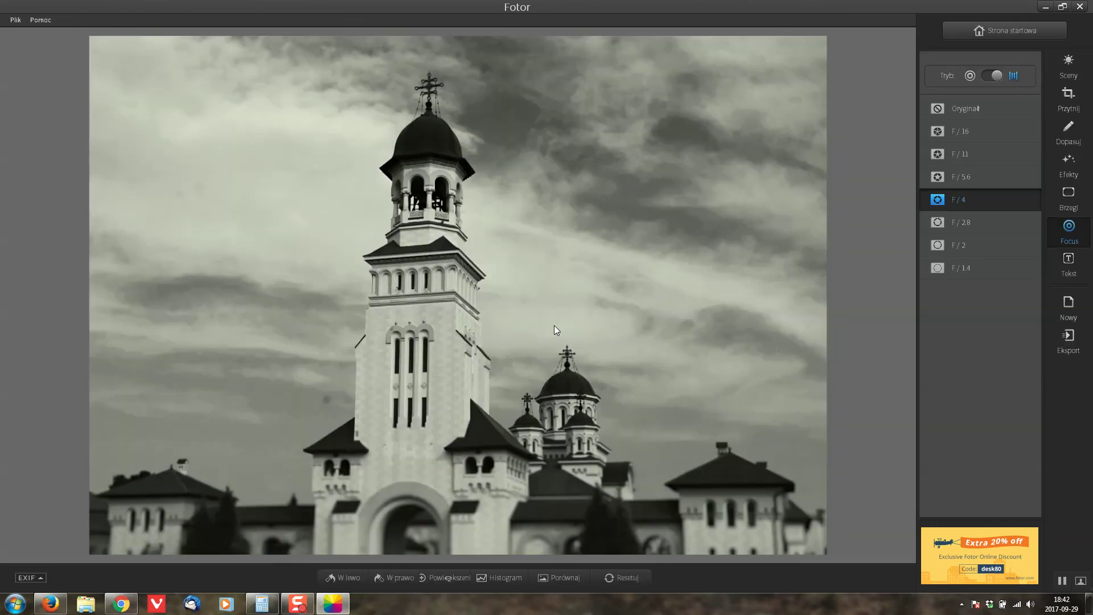